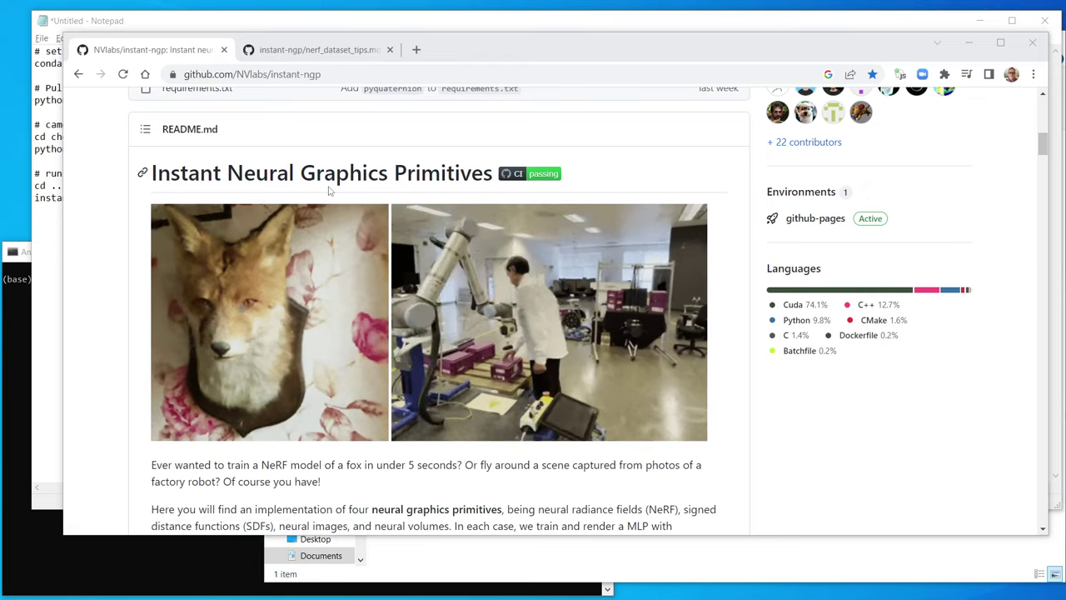
- Look through the instant-ngp README down to the Windows binary release and requirements sections
scroll(329, 191, "down", 4)
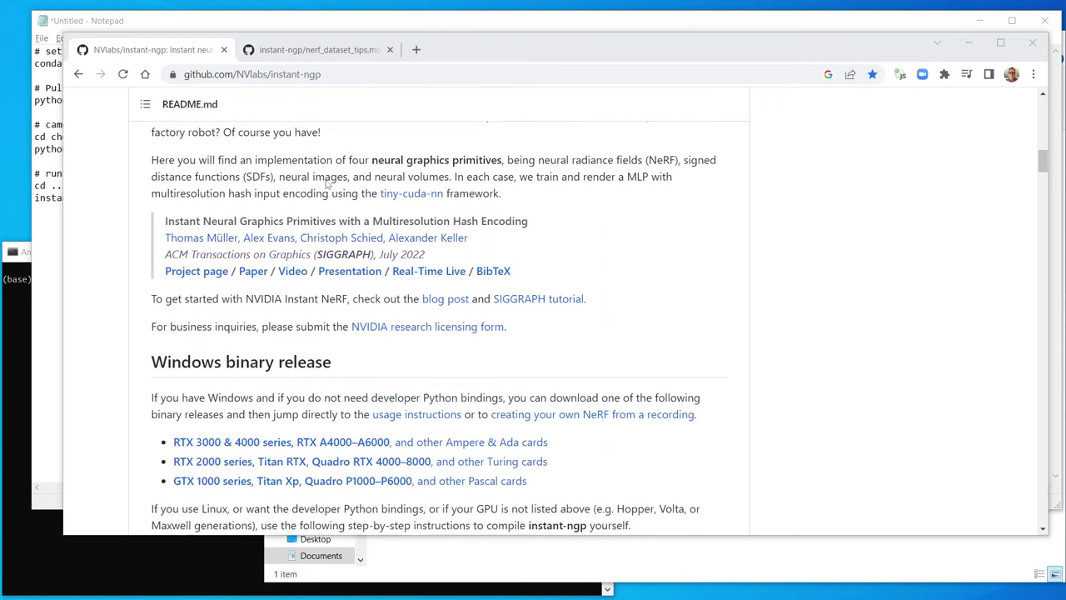
scroll(329, 185, "down", 3)
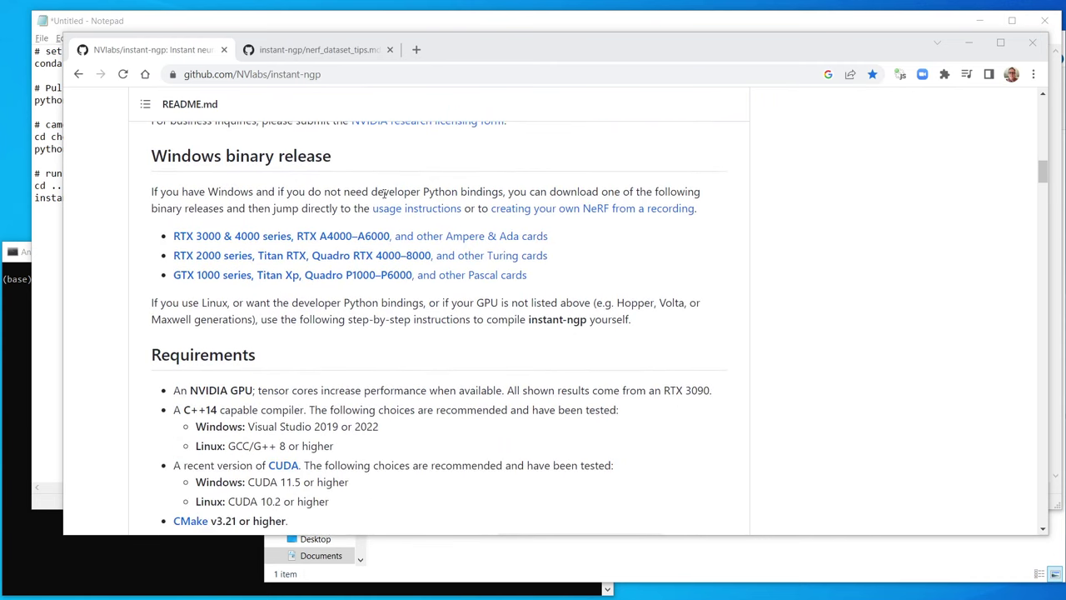
scroll(384, 191, "up", 3)
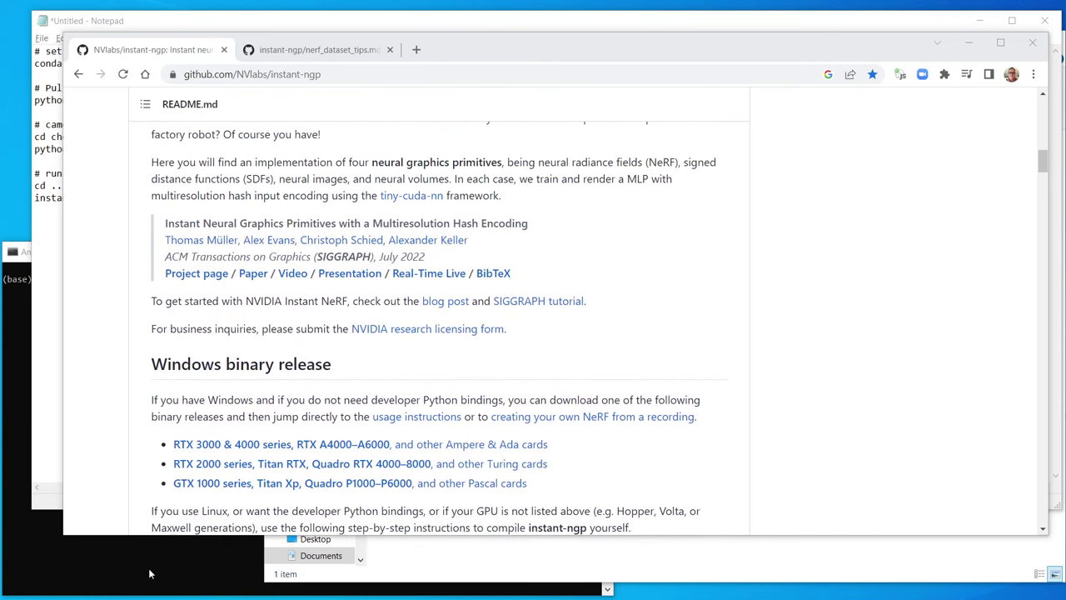
- Activate the ngp environment in the Anaconda Prompt by running the conda activate ngp command copied from the notes
left_click(150, 573)
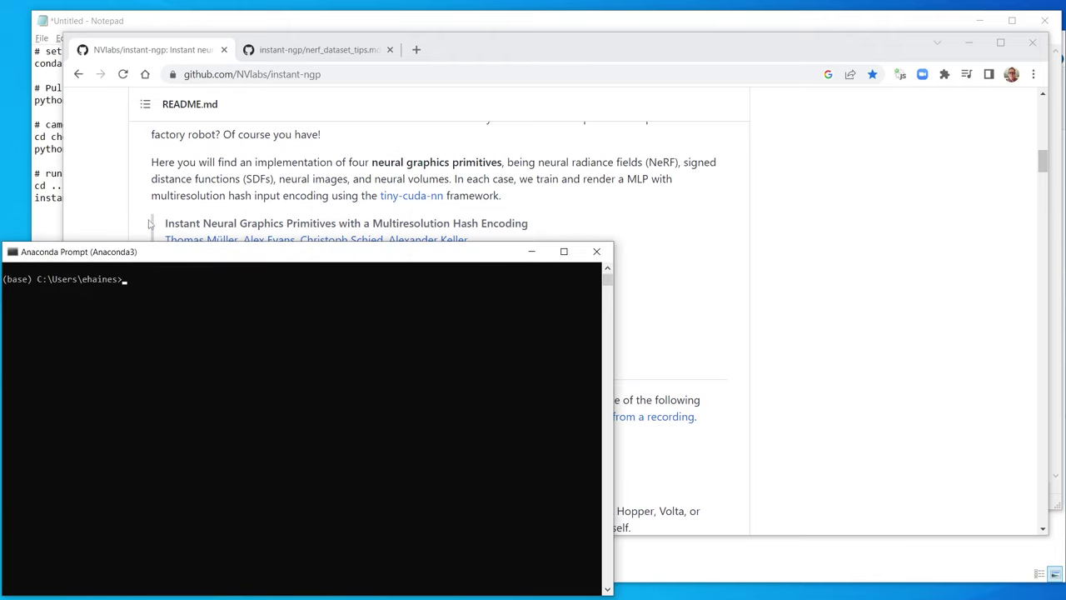
left_click(51, 174)
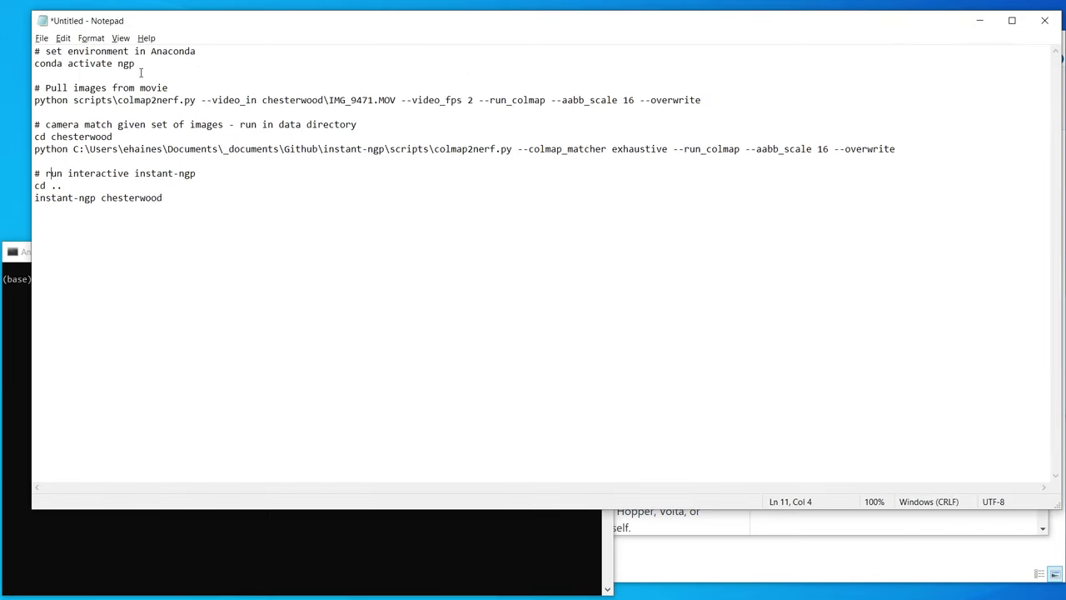
left_click_drag(136, 64, 35, 64)
key("ctrl+c")
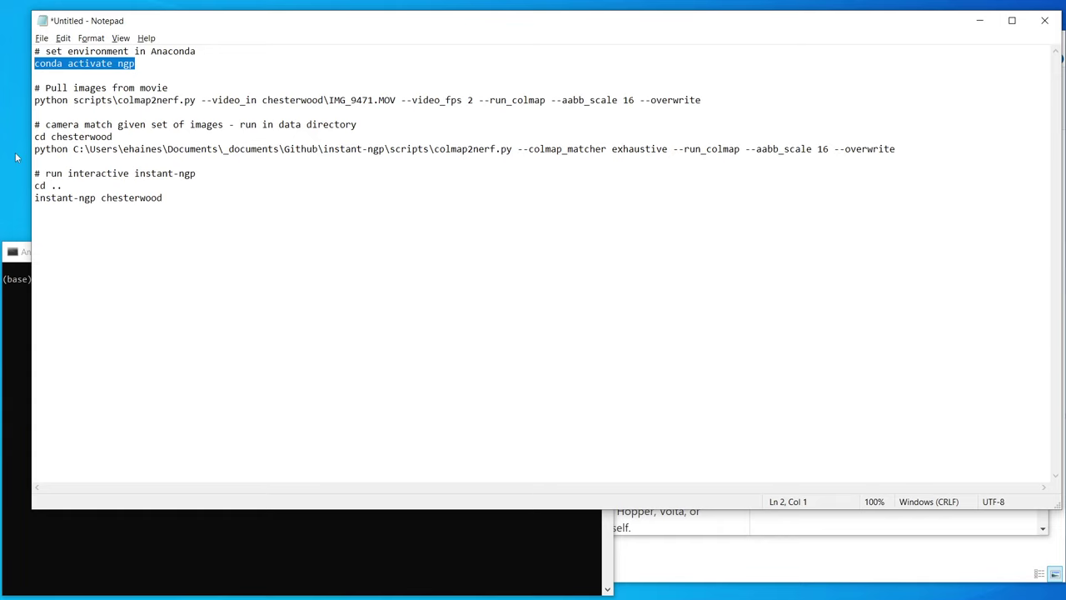
left_click(194, 548)
key("ctrl+v")
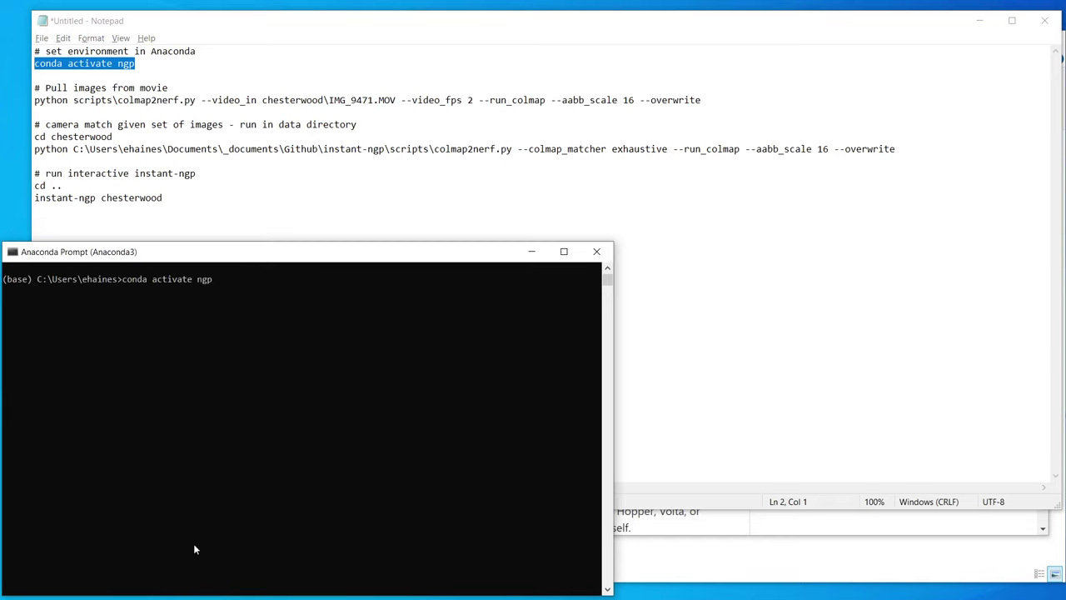
key("Return")
- Play the source video IMG_9471.MOV from the chesterwood folder, then close the player
left_click(699, 560)
left_click(414, 204)
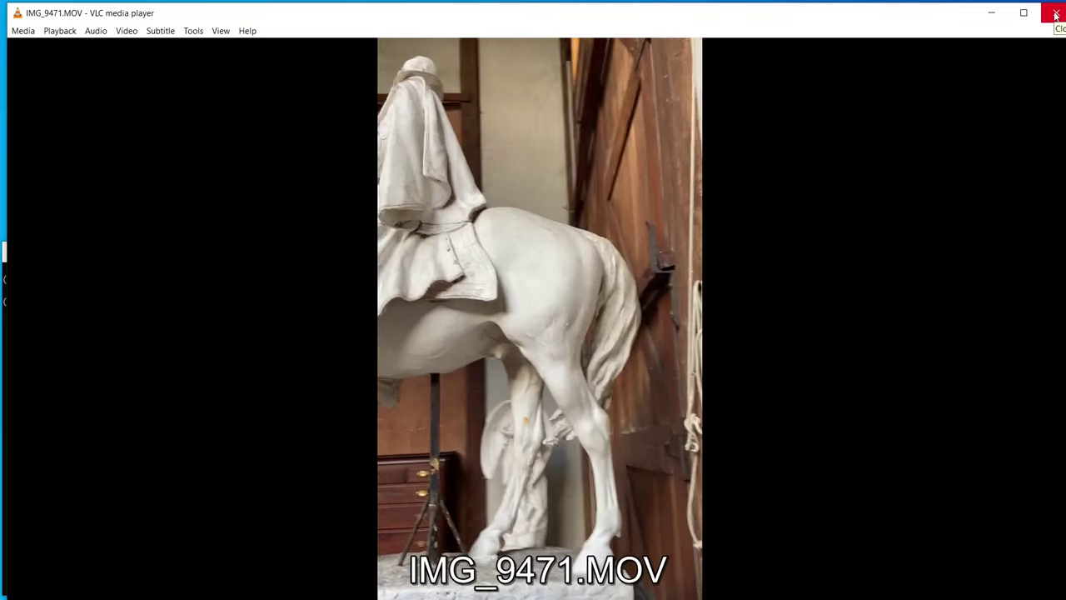
left_click(1056, 15)
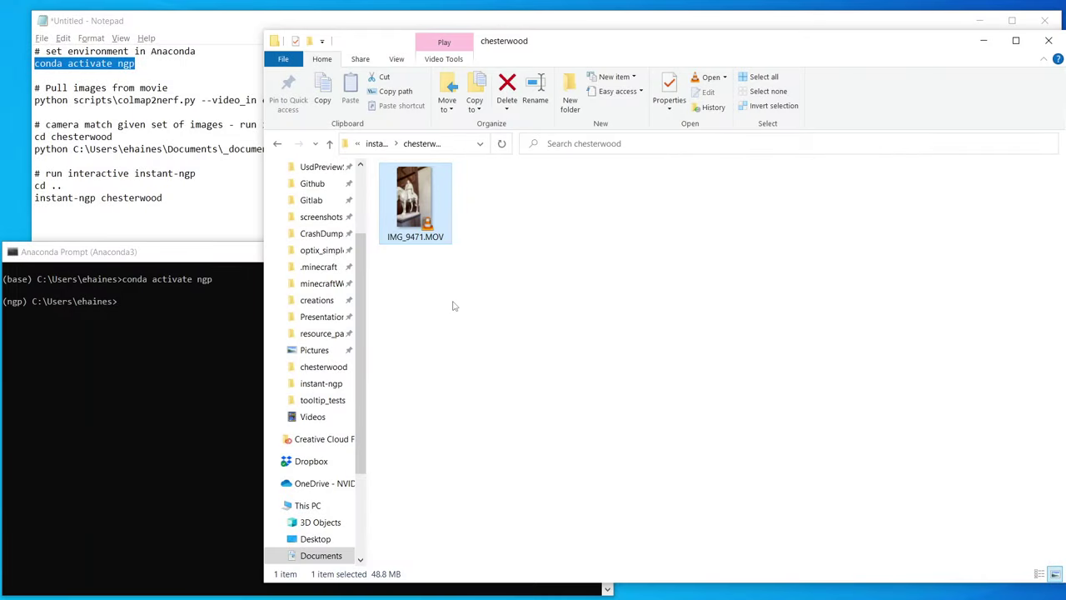
- Change the Anaconda Prompt's working directory to the instant-ngp repository folder, using the folder path from File Explorer
left_click(180, 202)
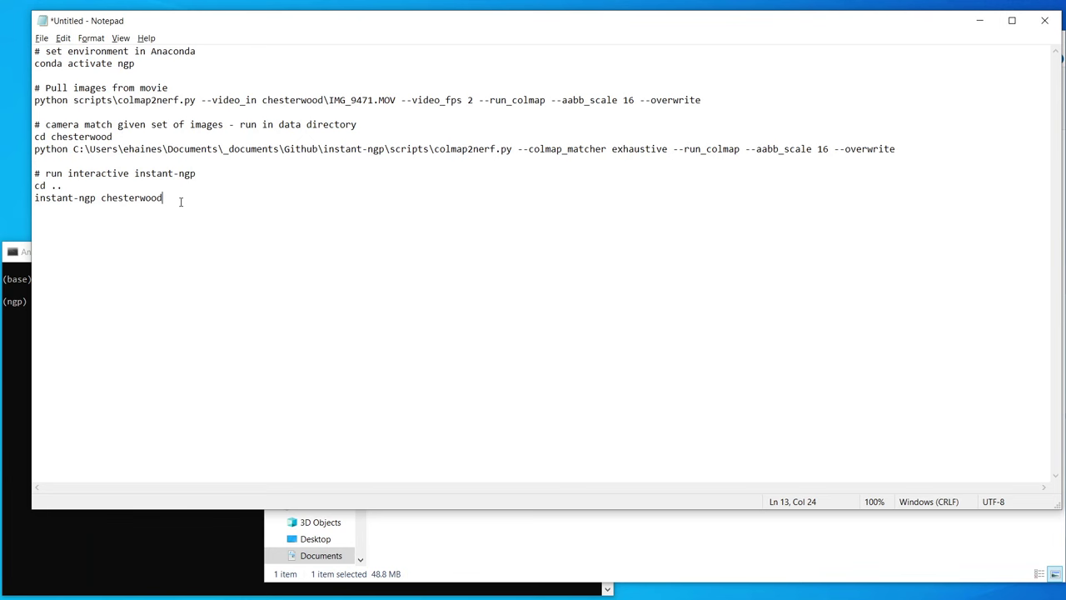
left_click(533, 551)
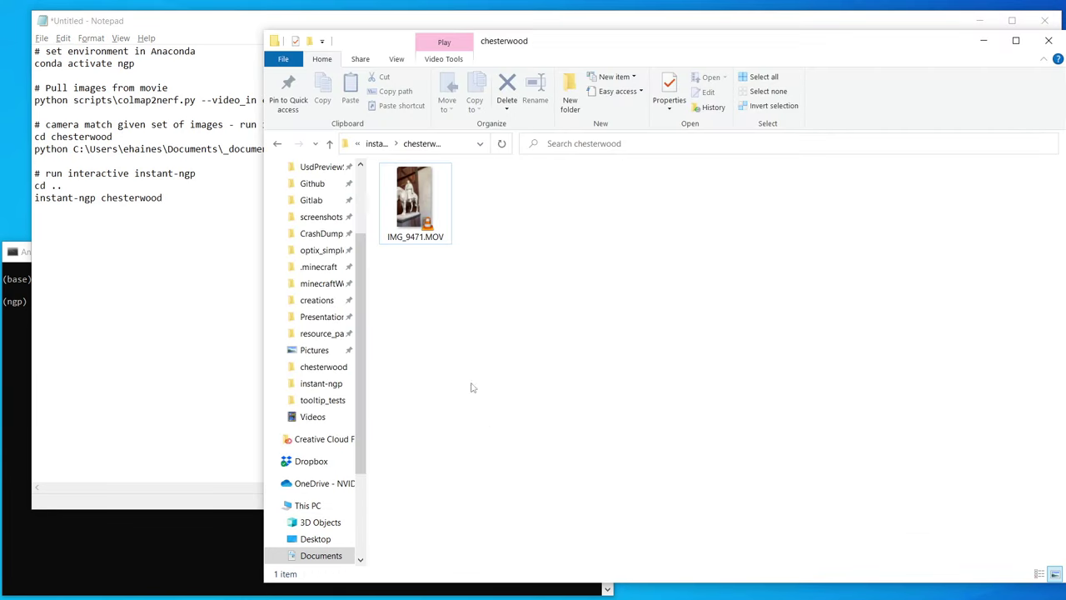
left_click(378, 144)
left_click(459, 144)
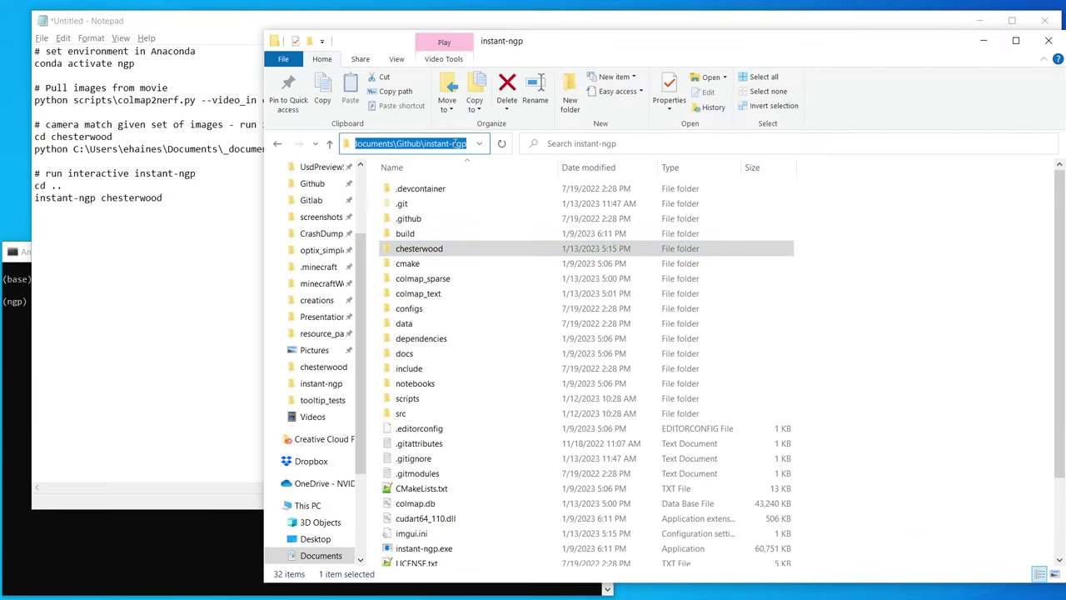
left_click(90, 591)
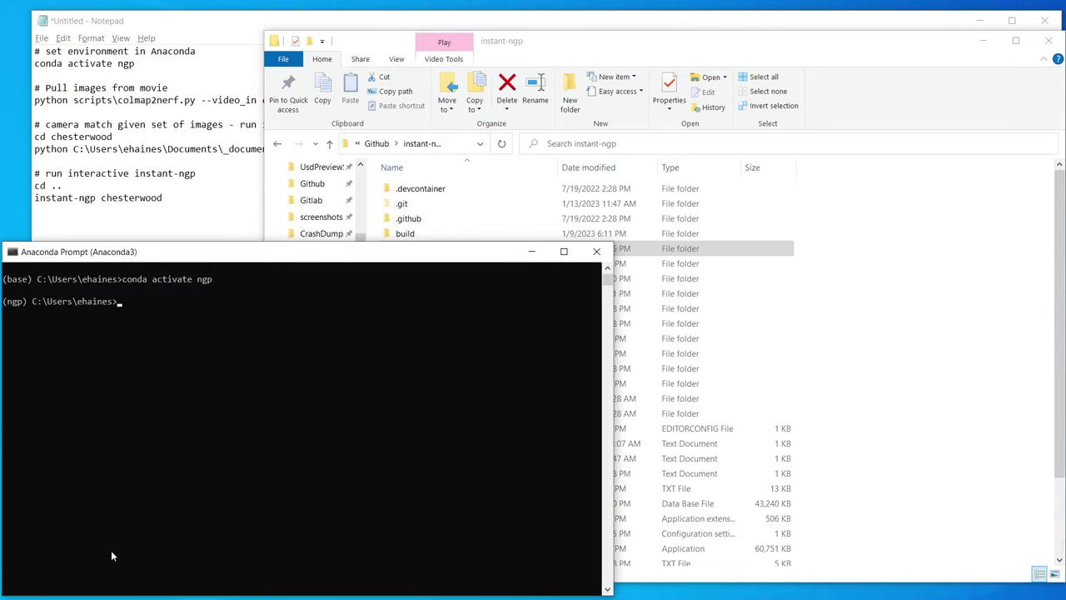
type("cd")
type("C:\\Users\\ehaines\\Documents\\_documents\\Github\\instant-ngp")
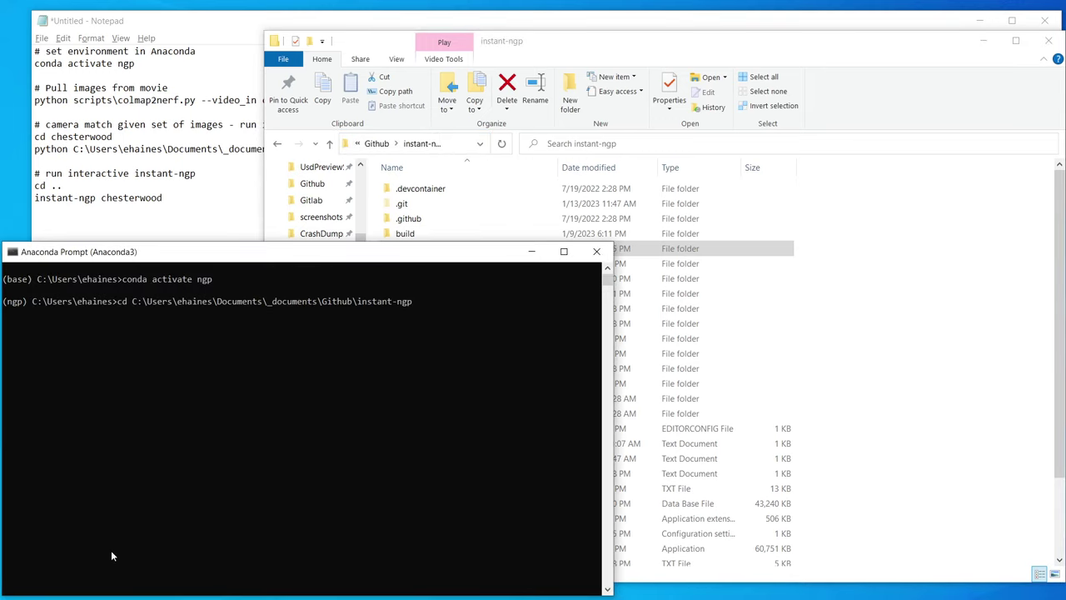
key("Return")
- Run the noted command python scripts\colmap2nerf.py --video_in chesterwood\IMG_9471.MOV --video_fps 2 --run_colmap --aabb_scale 16 --overwrite in the Anaconda Prompt
left_click(130, 137)
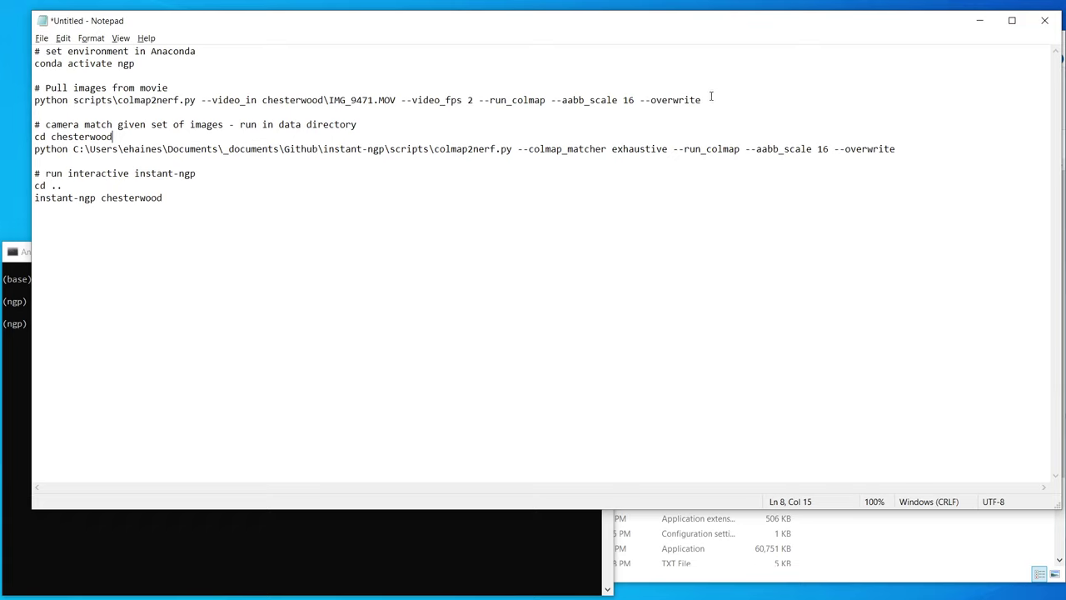
left_click(235, 111)
left_click_drag(36, 110, 36, 103)
key("ctrl+c")
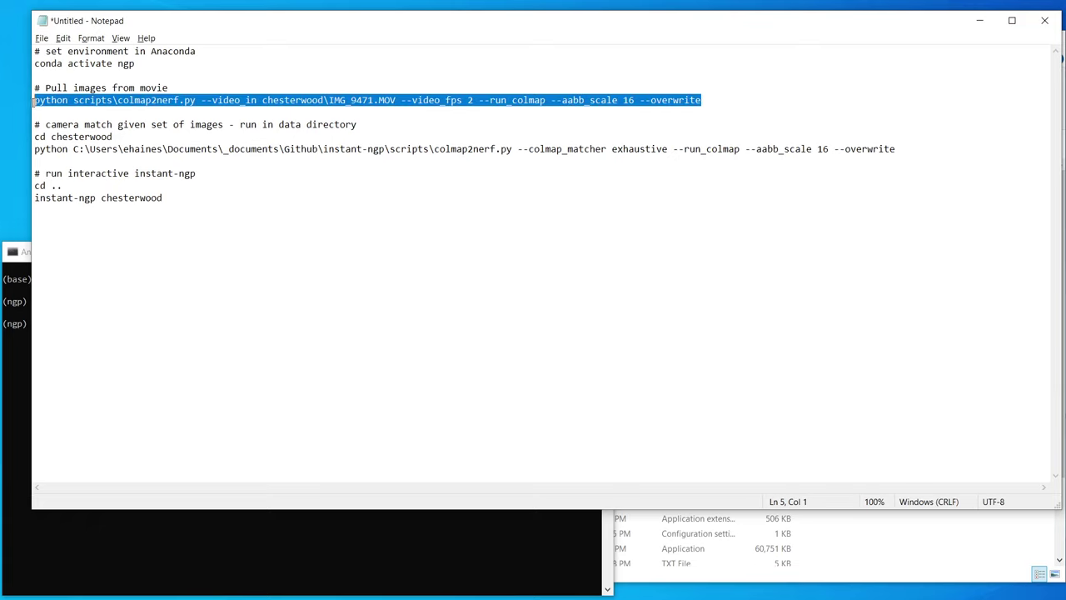
left_click(504, 557)
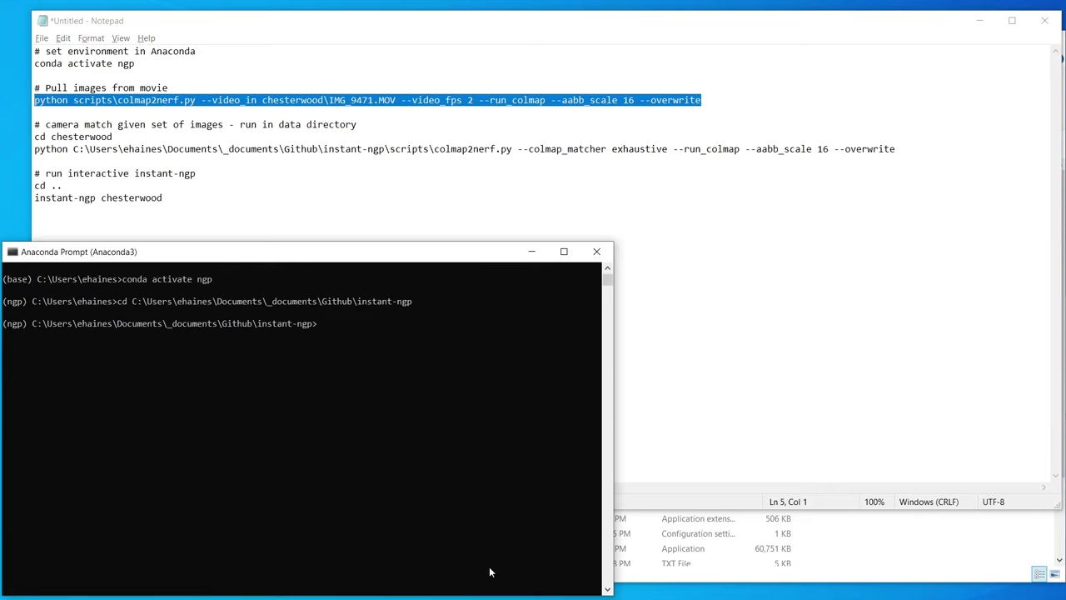
key("ctrl+v")
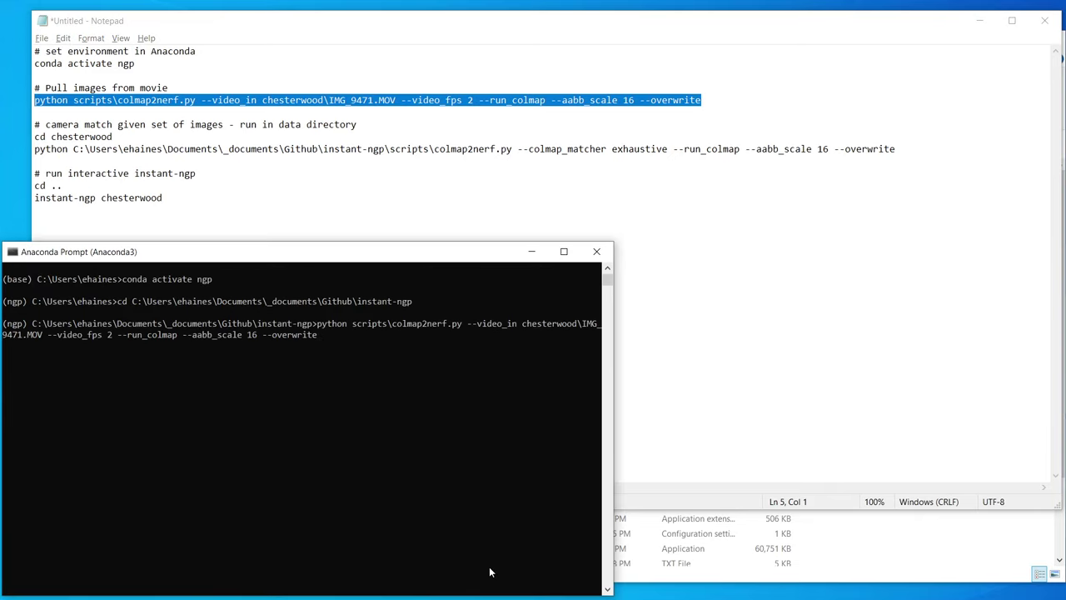
key("Return")
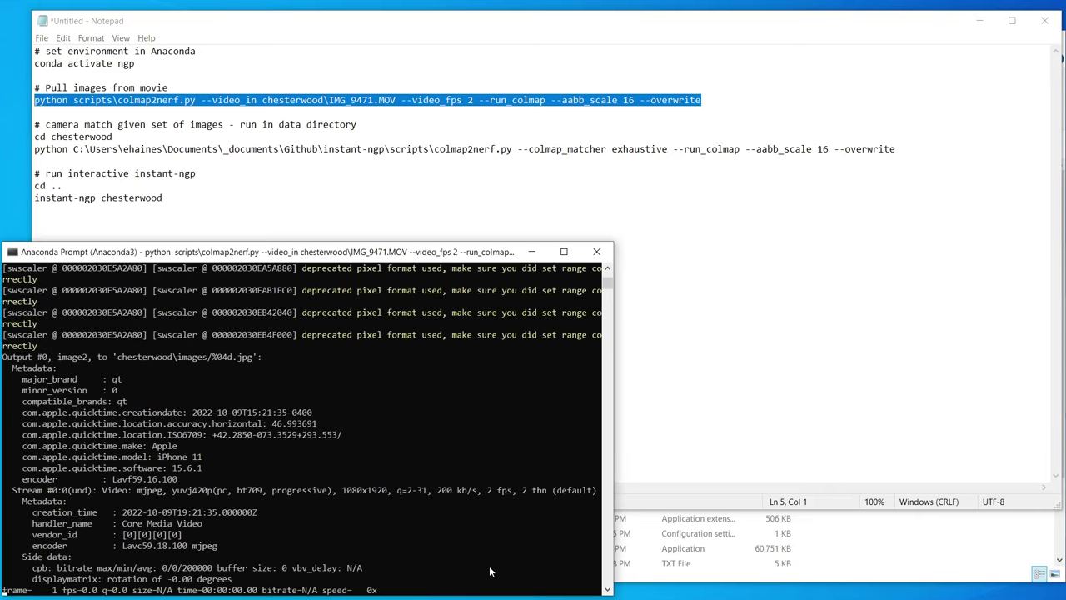
- Open the images folder inside chesterwood to view the frames extracted from the video
left_click(821, 550)
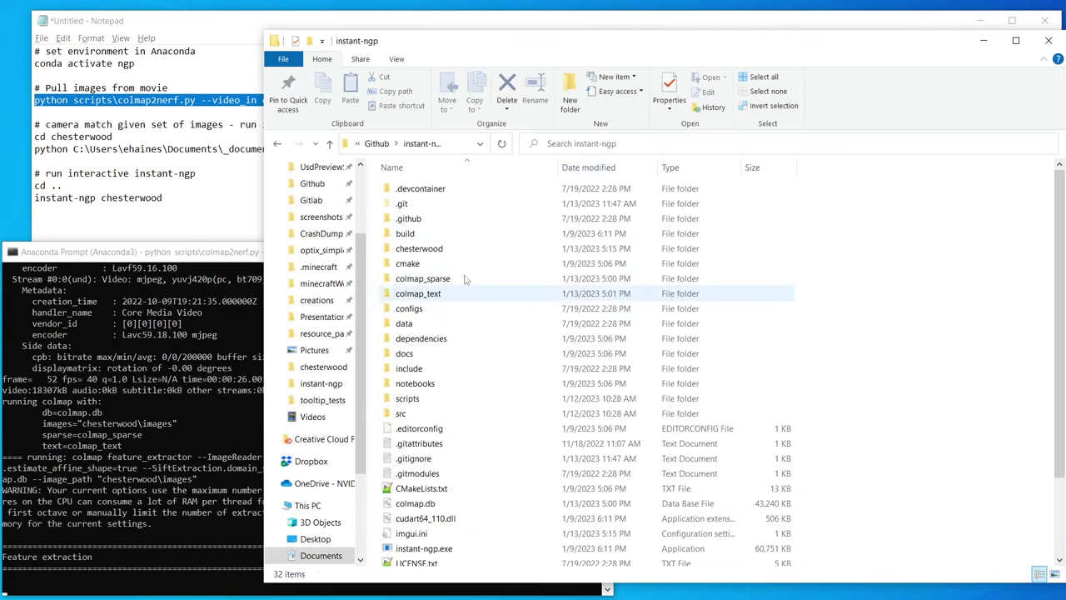
double_click(408, 249)
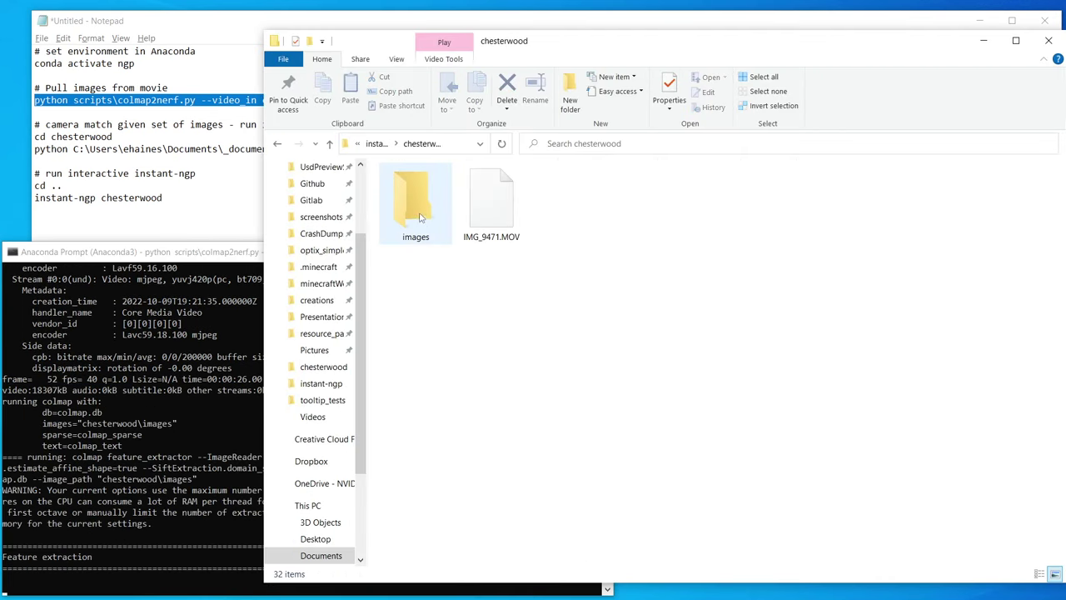
left_click(425, 215)
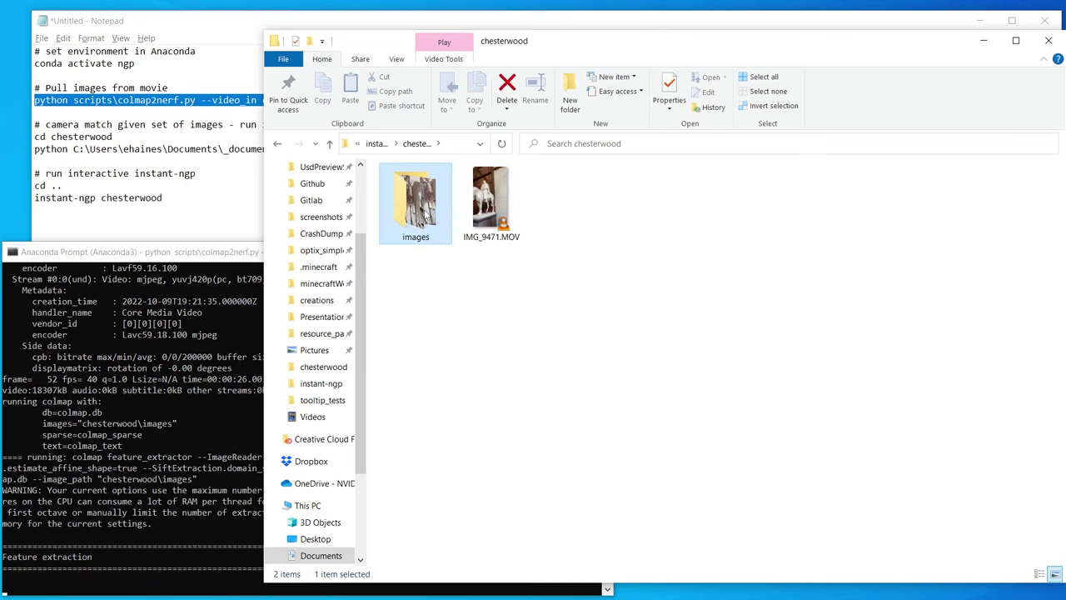
double_click(425, 215)
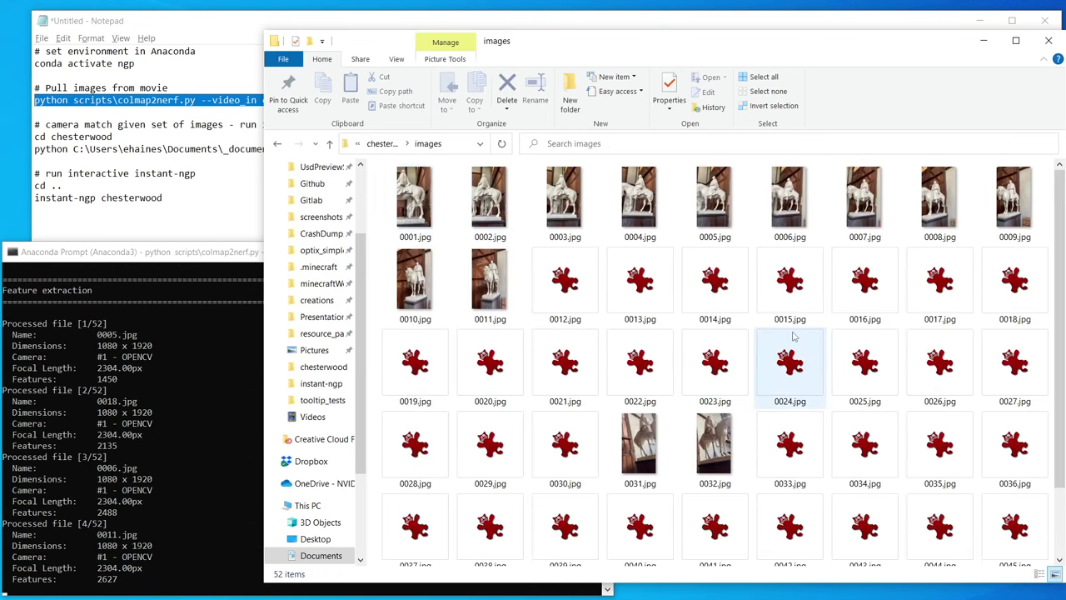
- Examine the --overwrite option of the colmap2nerf command in the notes and check the script's progress in the Anaconda Prompt
left_click(194, 113)
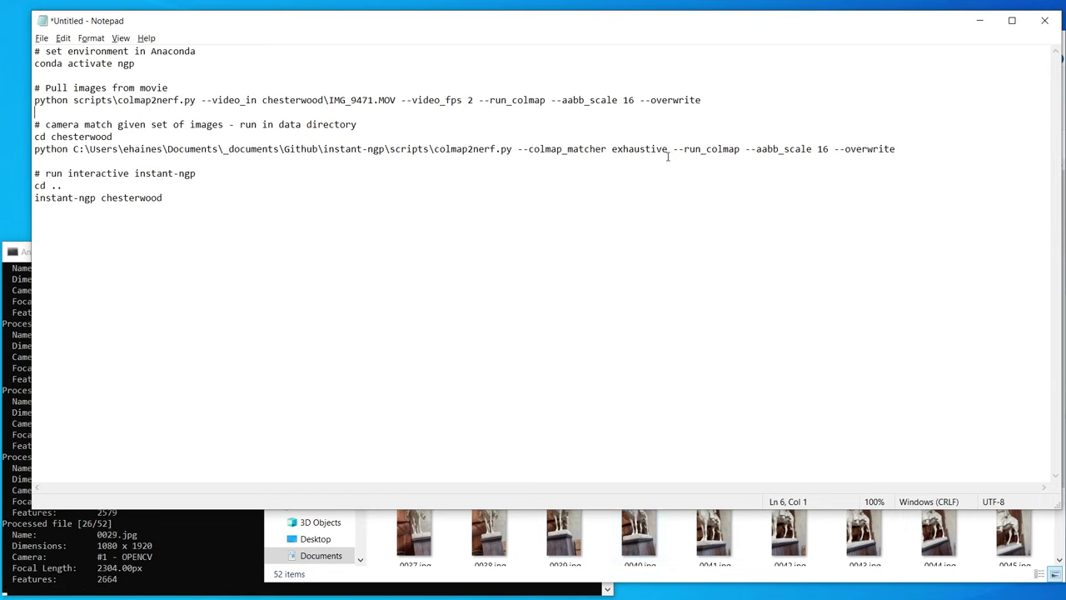
left_click_drag(640, 101, 702, 101)
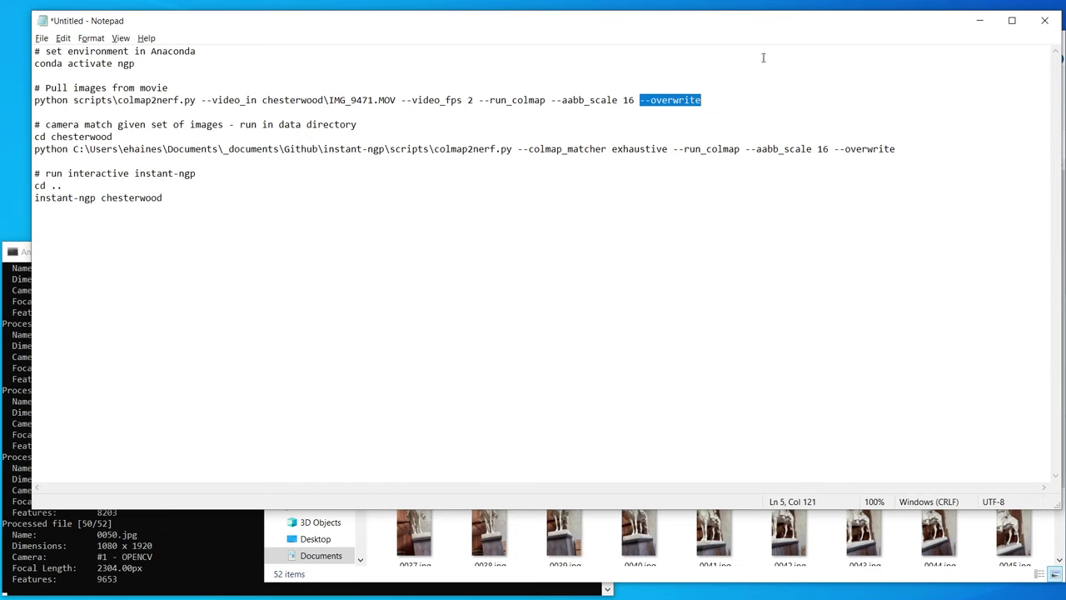
left_click(182, 553)
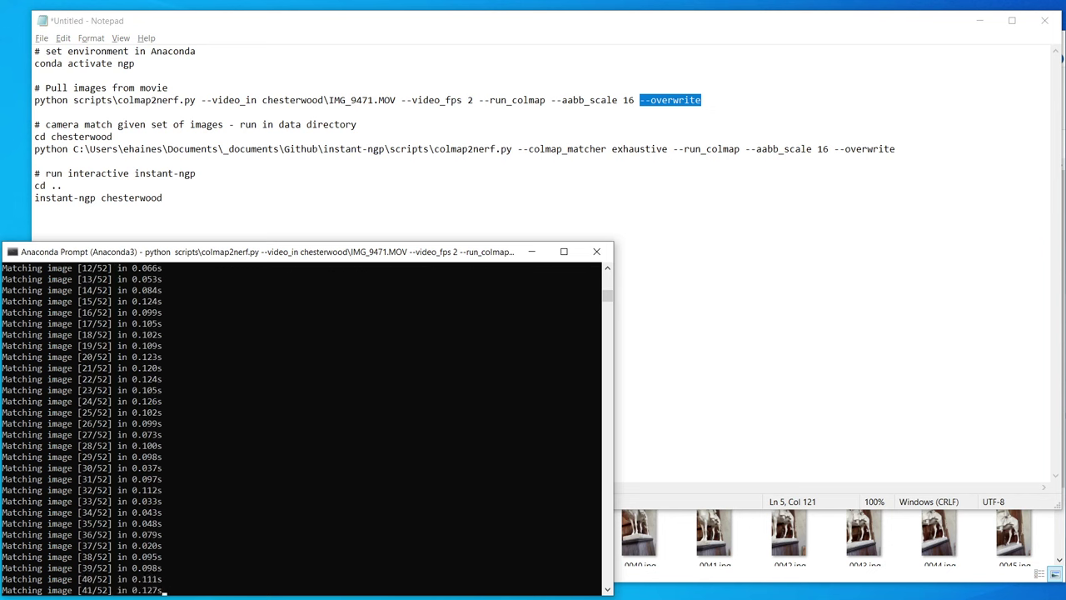
- Return to the extracted frames in the images folder and open 0001.jpg in the image viewer
left_click(714, 537)
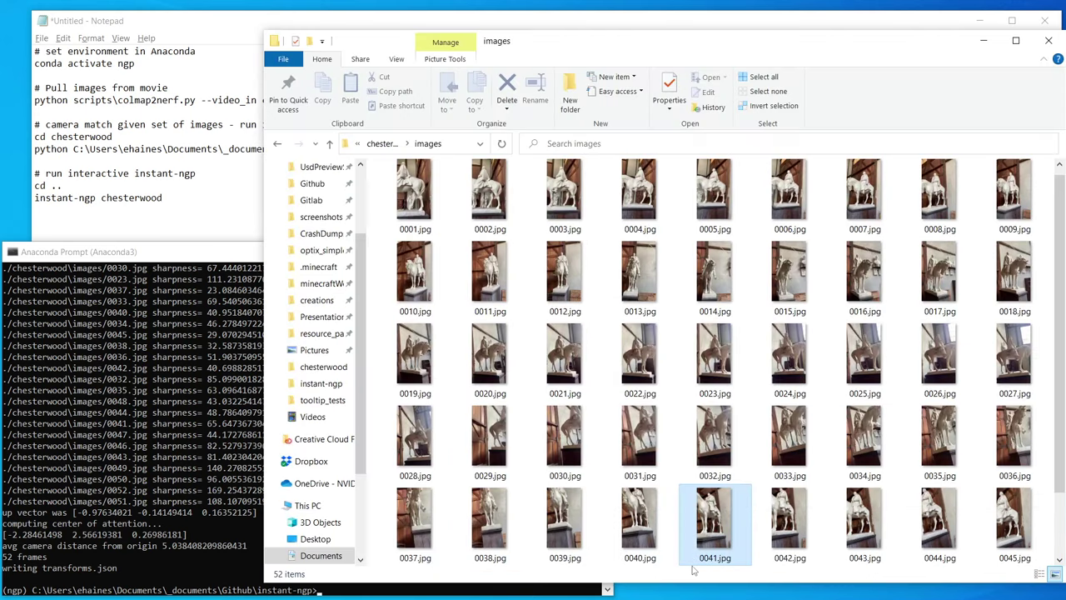
scroll(491, 224, "up", 1)
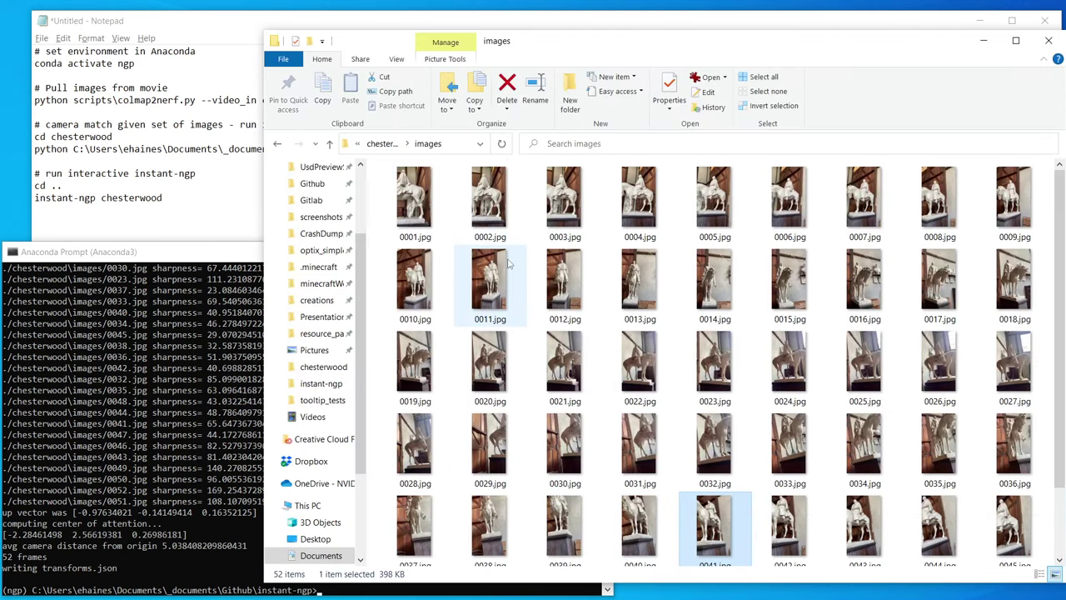
double_click(422, 212)
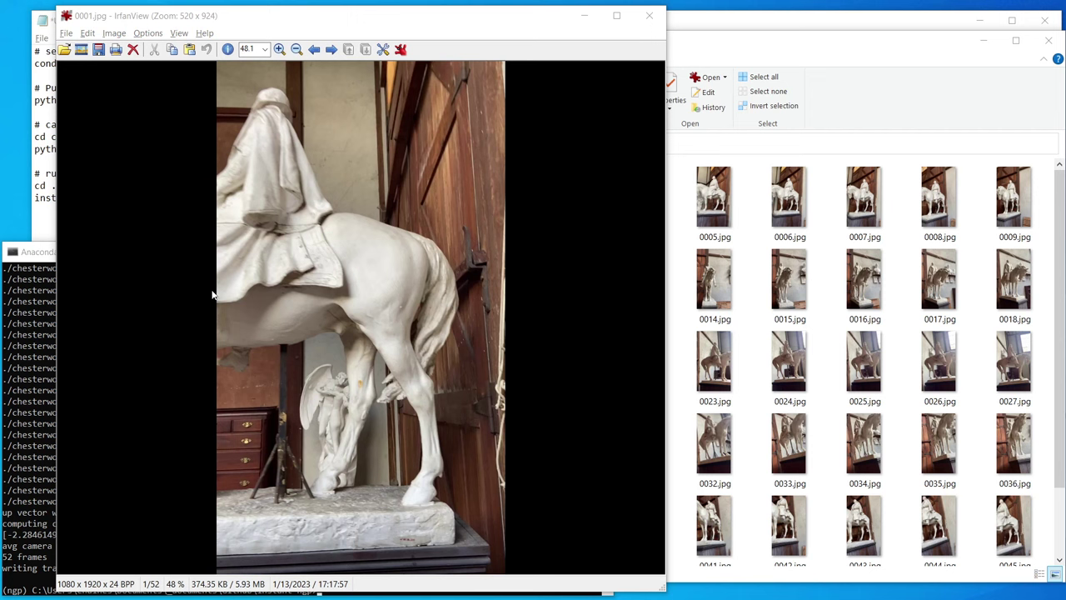
- Switch to the browser and view the start of the nerf_dataset_tips.md page on training NeRF models
key("alt+Tab")
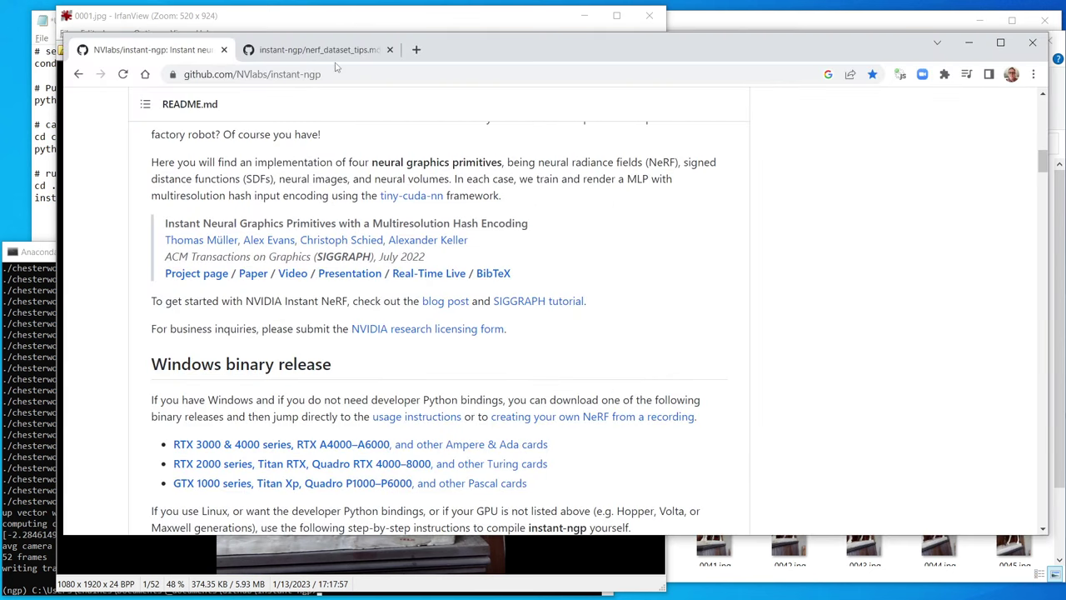
left_click(336, 62)
scroll(566, 313, "up", 10)
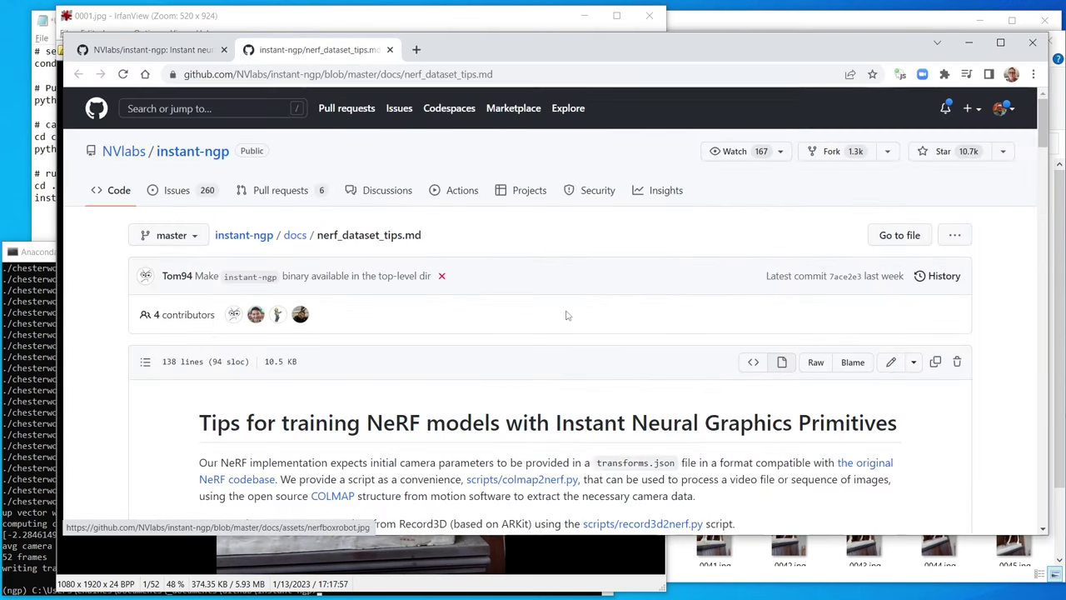
- Return to the image viewer, review the frames from 0001.jpg to 0007.jpg, and delete the two blurry frames just before 0006.jpg
left_click(208, 21)
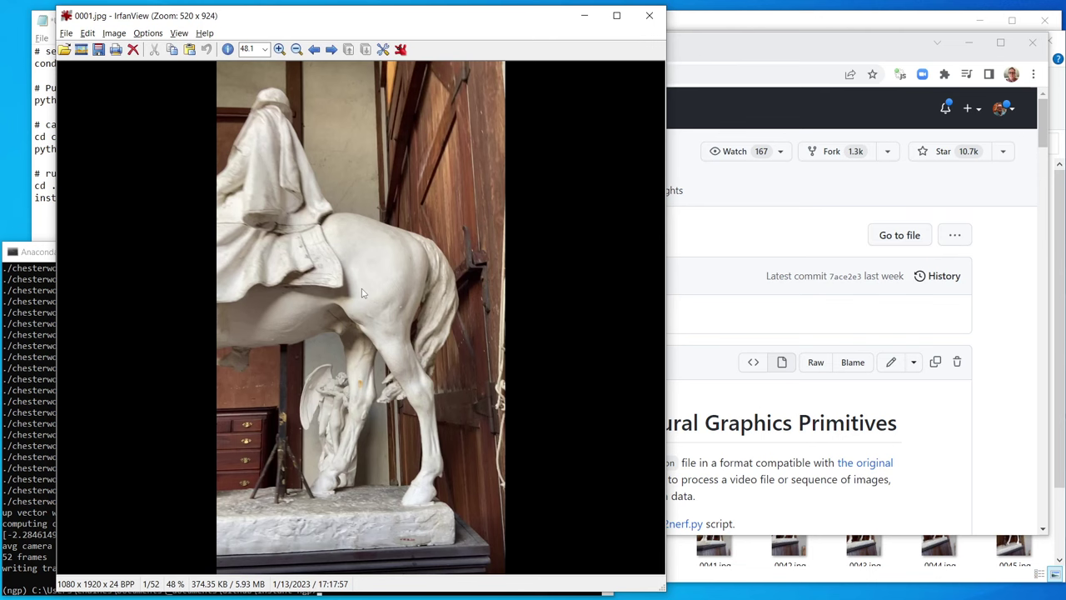
key("Right")
key("Right")
key("Right")
key("Right")
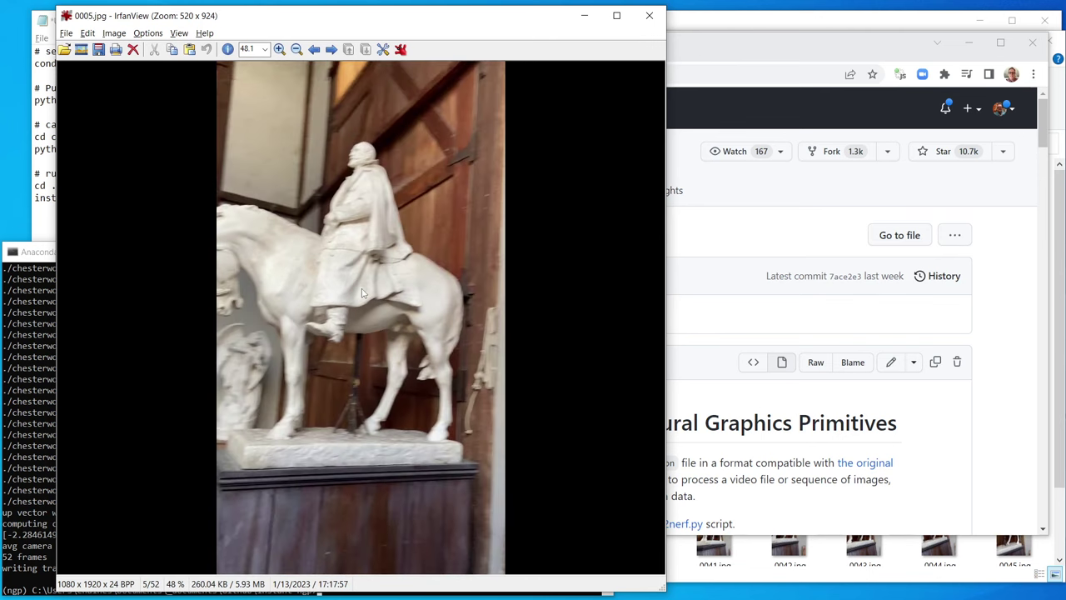
key("Right")
key("Right")
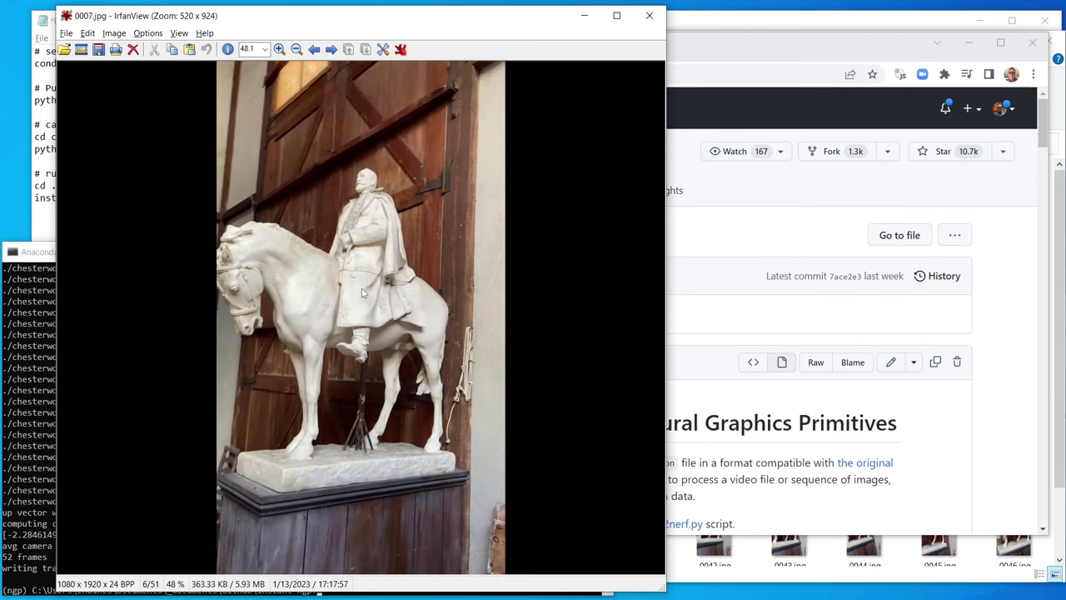
key("Left")
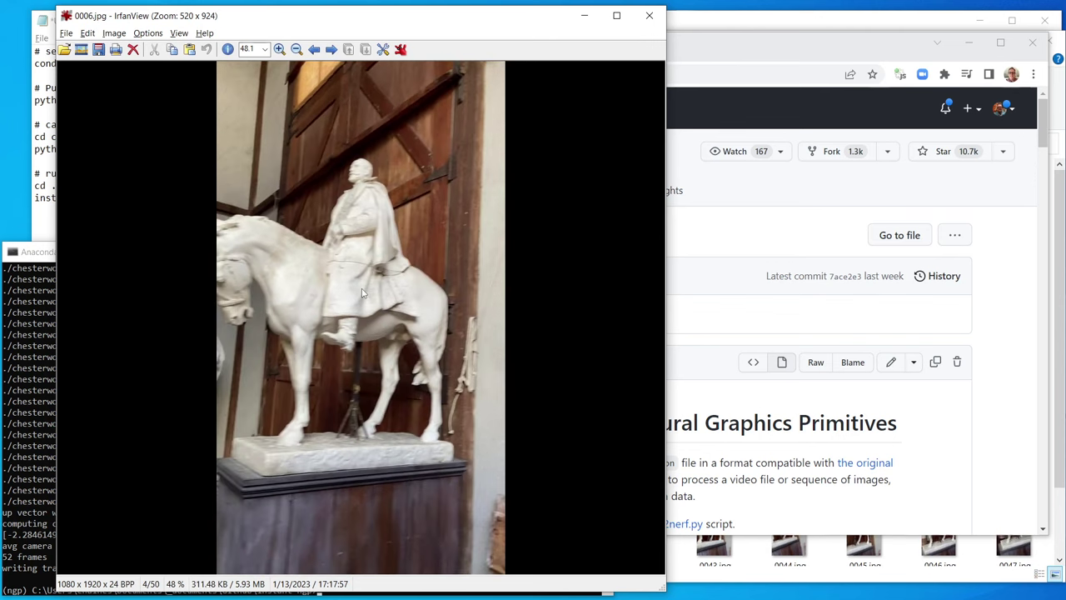
- Review the frames from 0007.jpg up to 0019.jpg and delete the blurry one between 0016.jpg and 0019.jpg
key("Right")
key("Right")
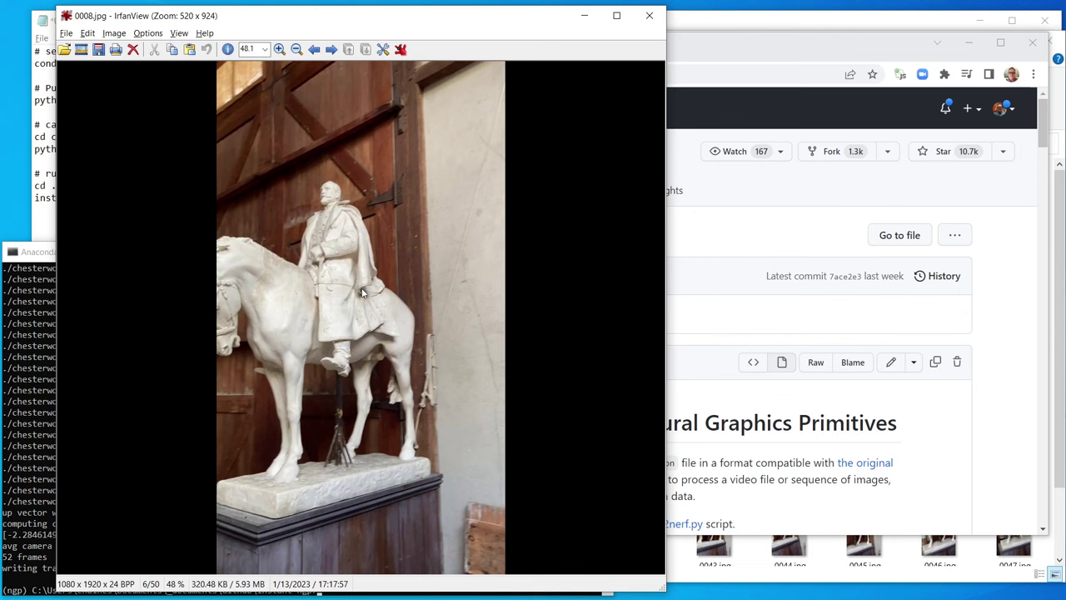
key("Right")
key("Right")
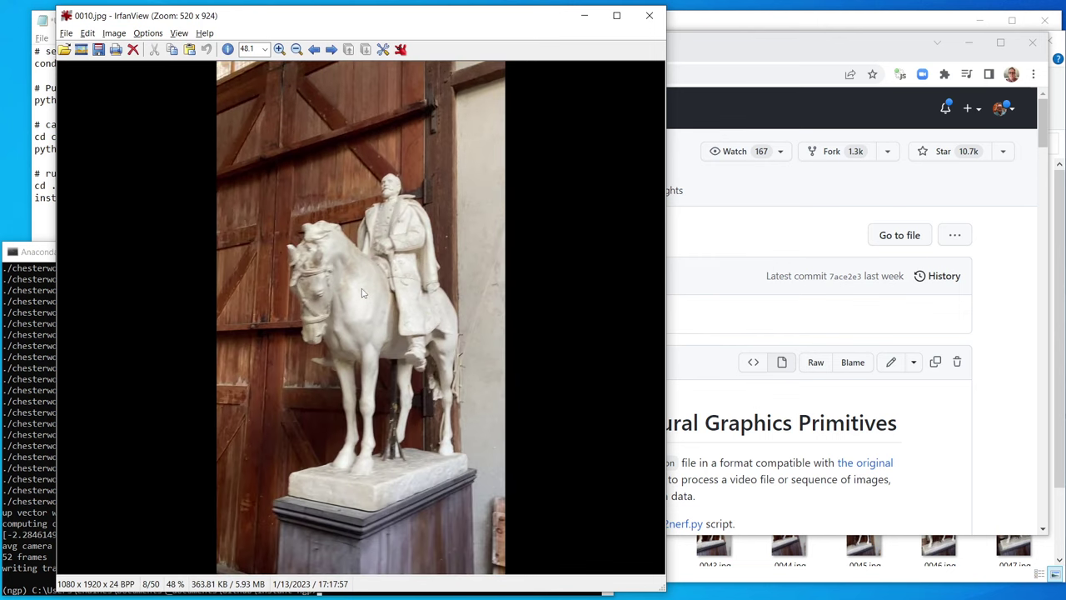
key("Right")
key("Right")
key("Right")
key("Right")
key("Right")
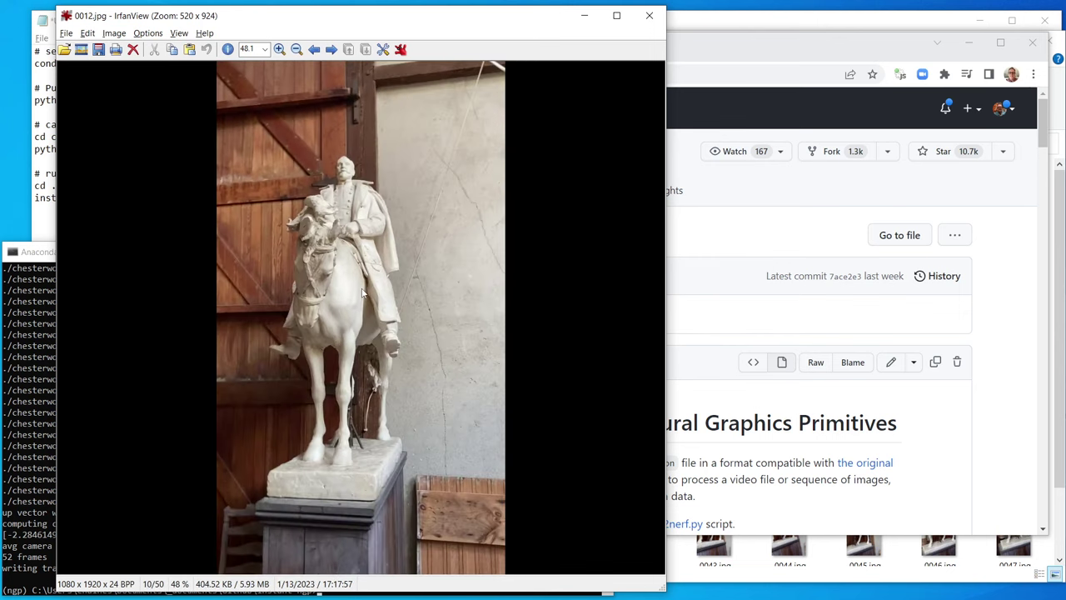
key("Right")
key("Right")
key("Right")
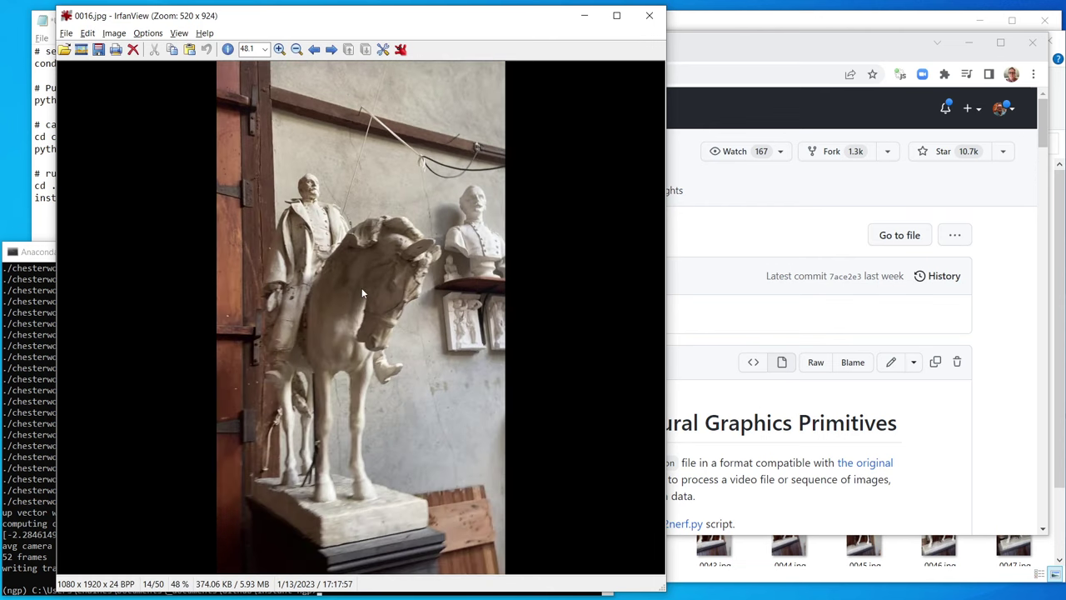
key("Delete")
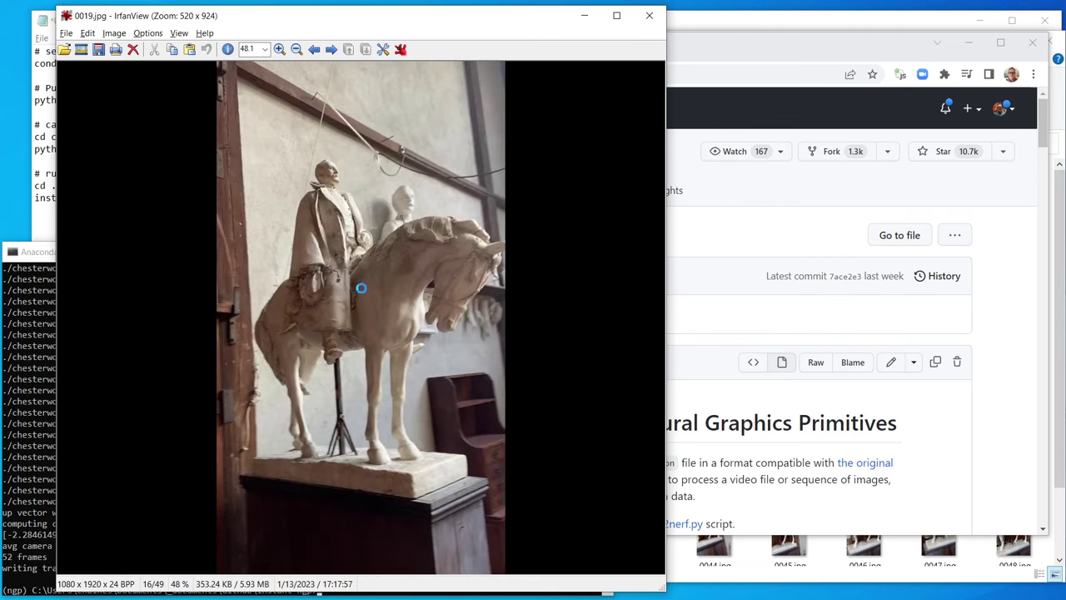
- Review the frames from 0020.jpg to 0028.jpg and delete the blurry frame just before 0028.jpg
key("Right")
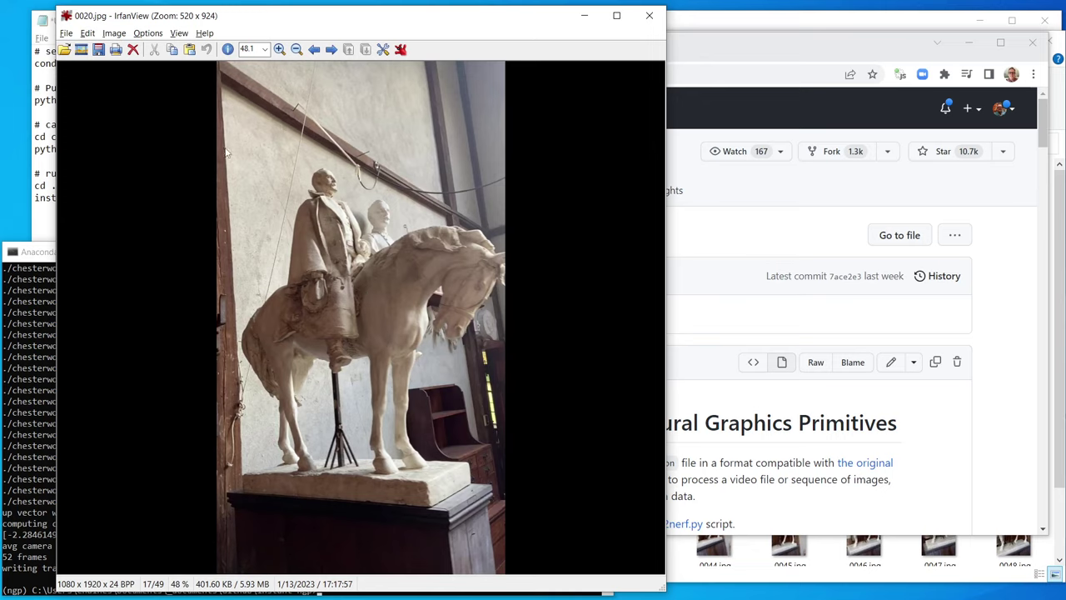
key("Right")
key("Right")
key("Right")
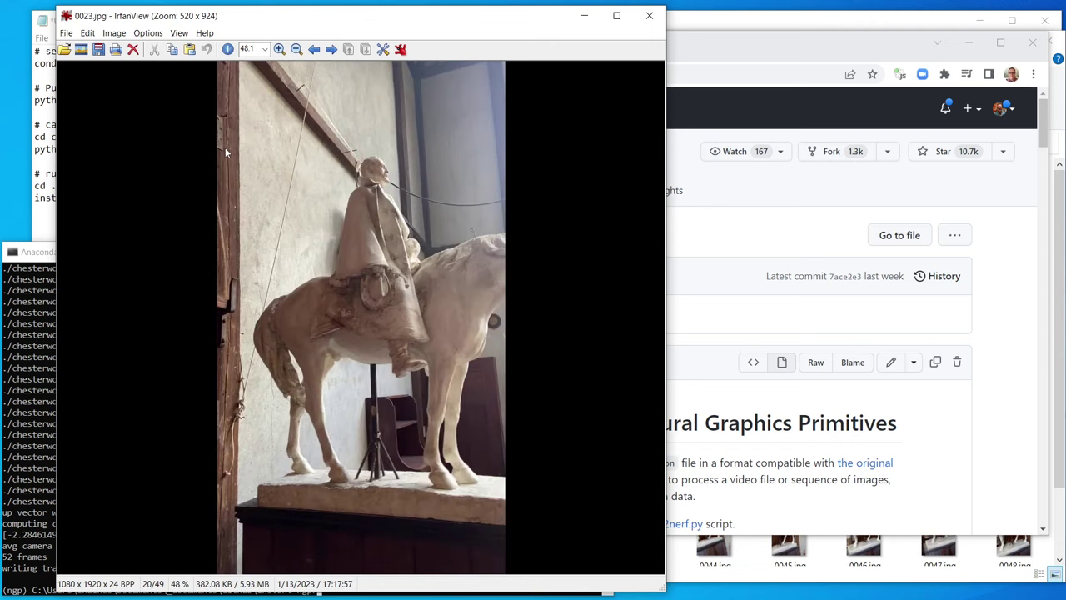
key("Right")
key("Right")
key("Right")
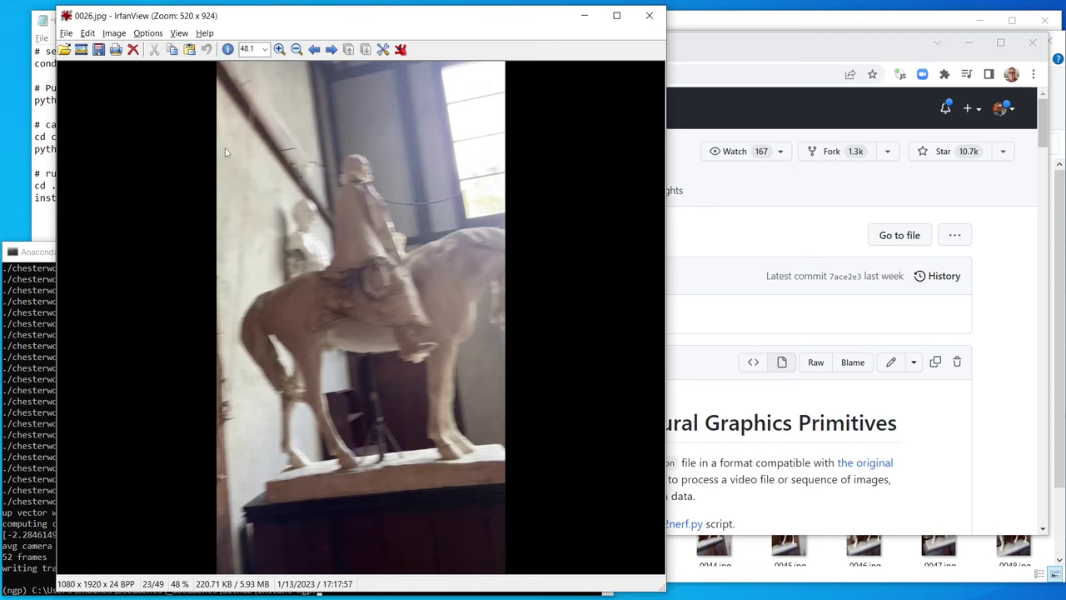
key("Right")
key("Right")
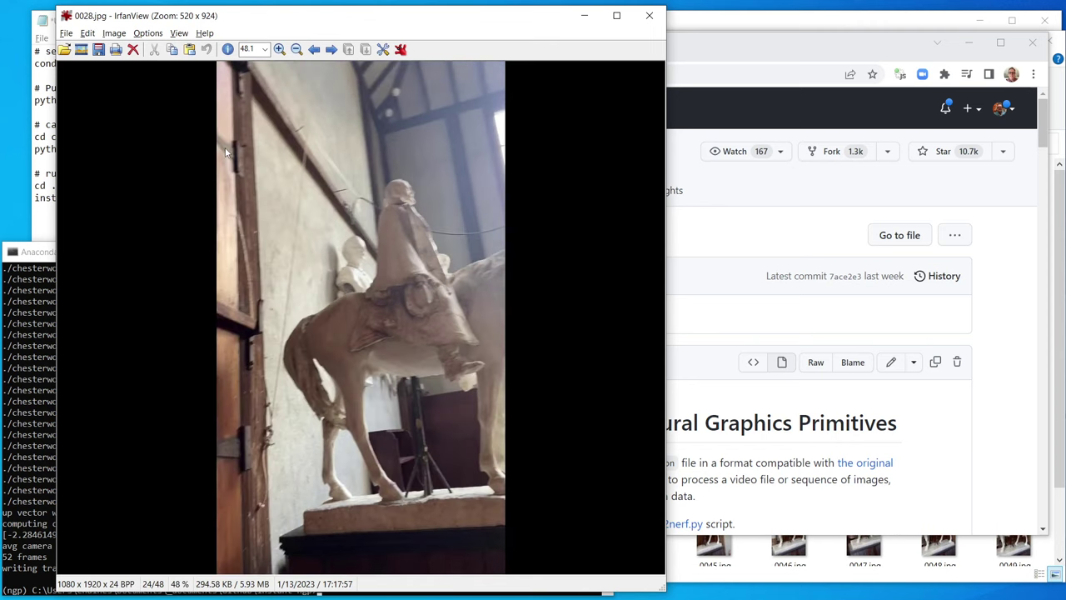
- Delete the blurry frames 0028.jpg and 0031.jpg while reviewing the set up to 0038.jpg
key("Right")
key("Right")
key("Right")
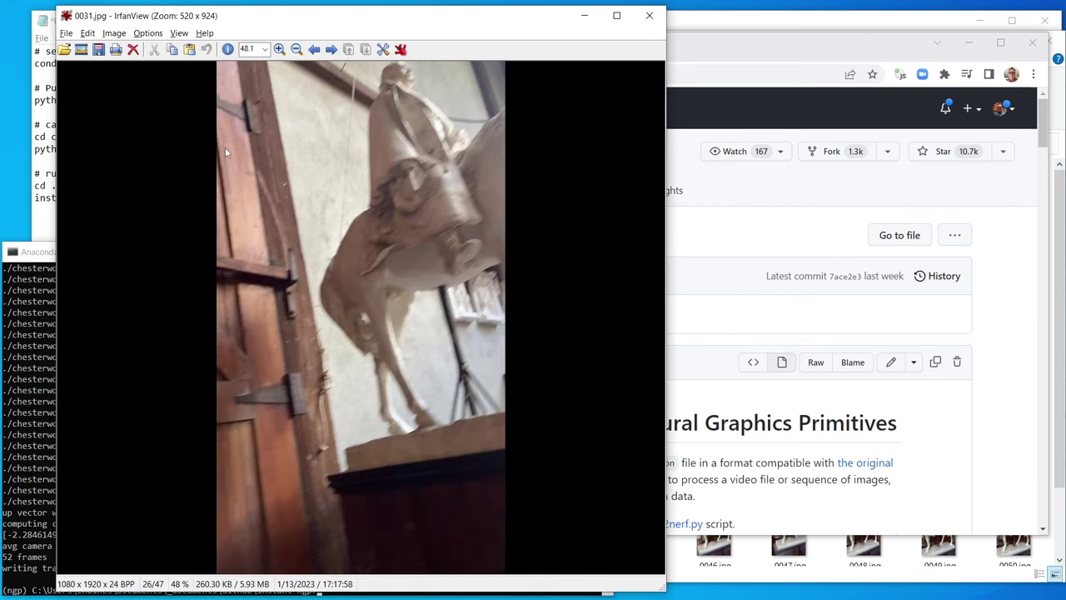
key("Right")
key("Right")
key("Right")
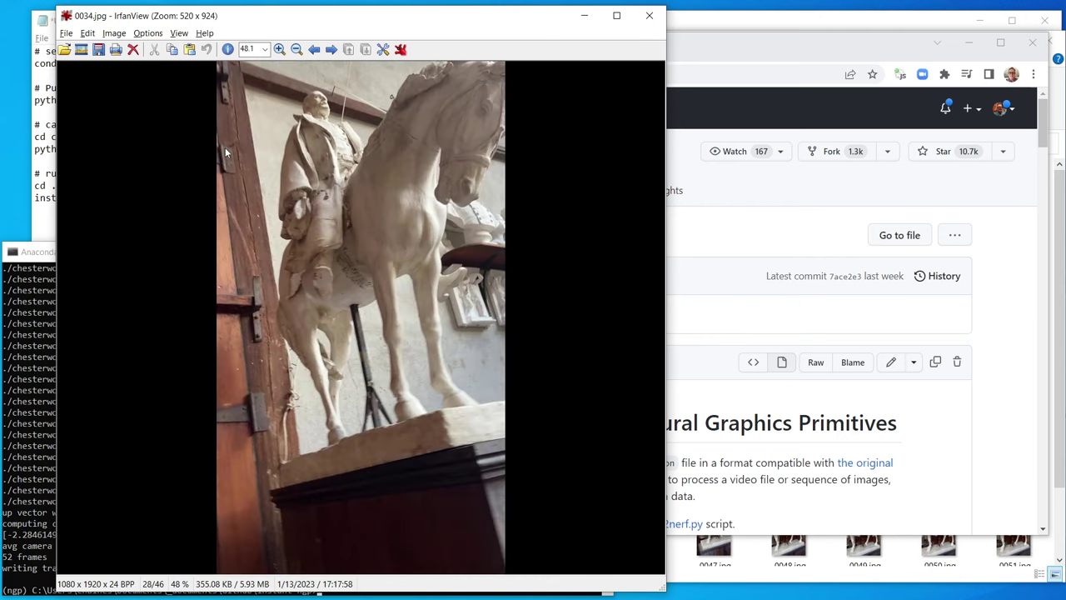
key("Right")
key("Right")
key("Right")
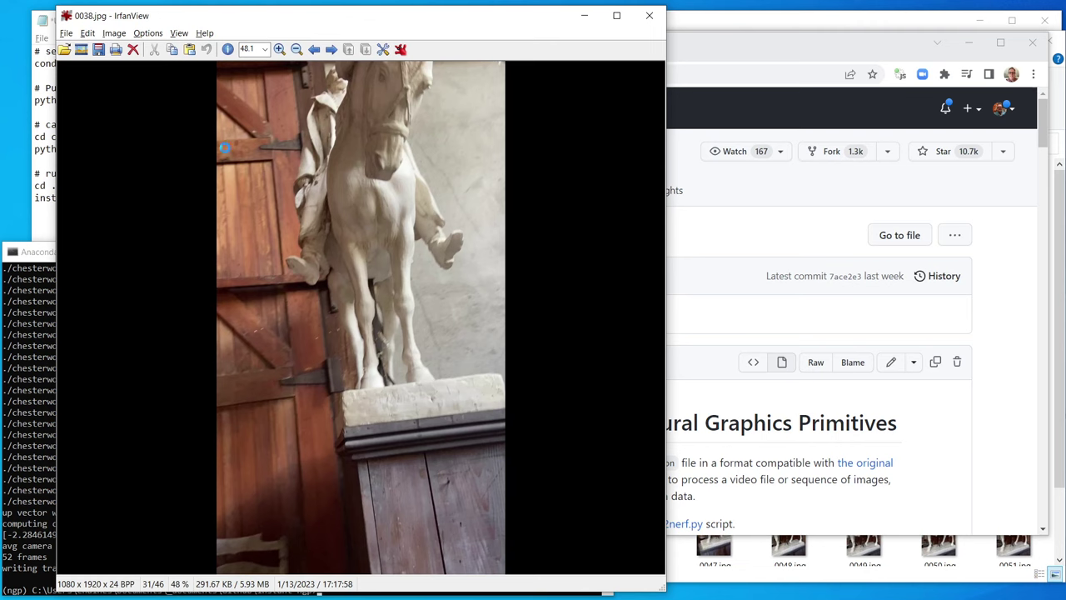
- Delete the blurry frames 0038.jpg and 0039.jpg from the image set
key("Right")
key("Delete")
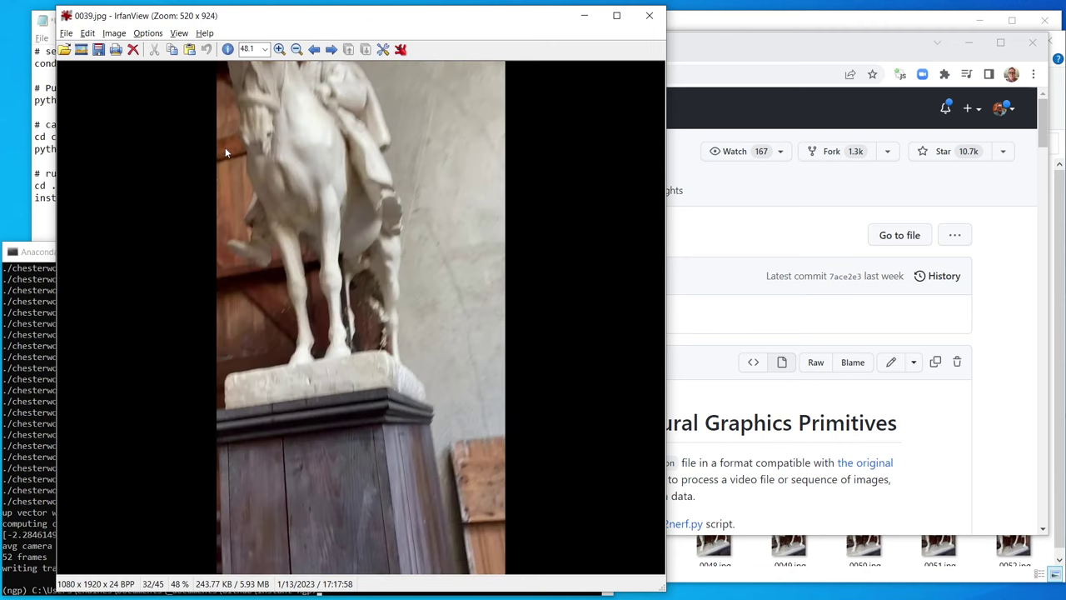
key("Delete")
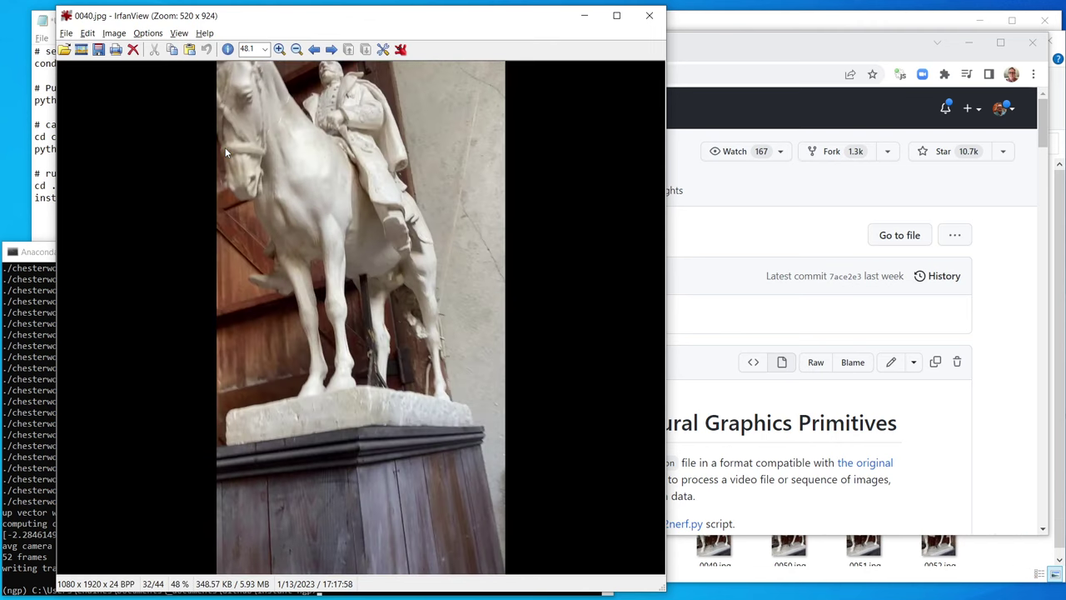
- Delete the blurry frames 0042.jpg and 0045.jpg, comparing 0045.jpg with its neighbour 0044.jpg first
key("Right")
key("Right")
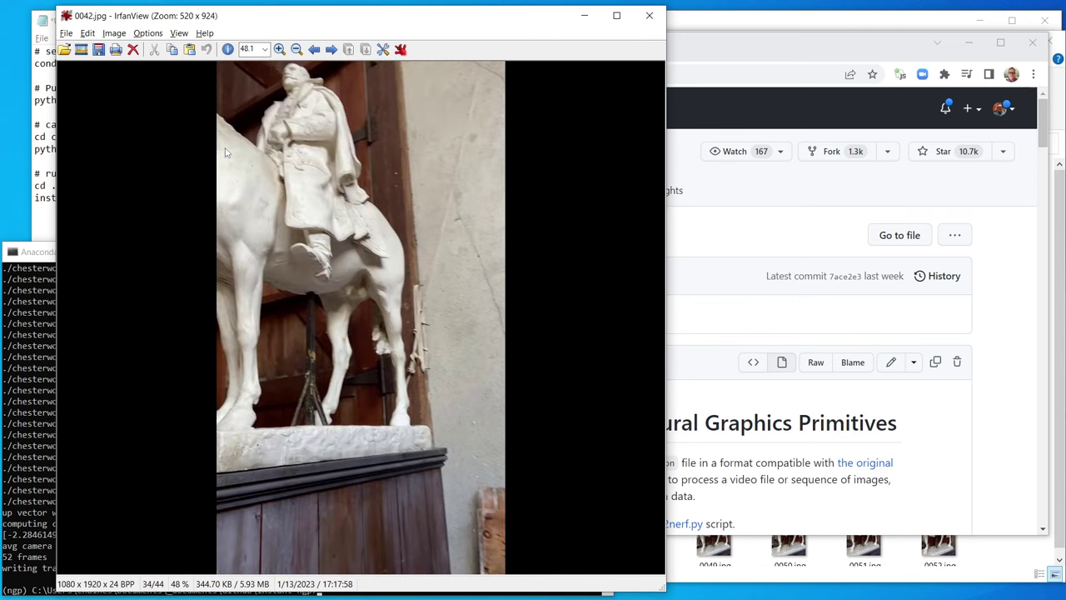
key("Delete")
key("Right")
key("Right")
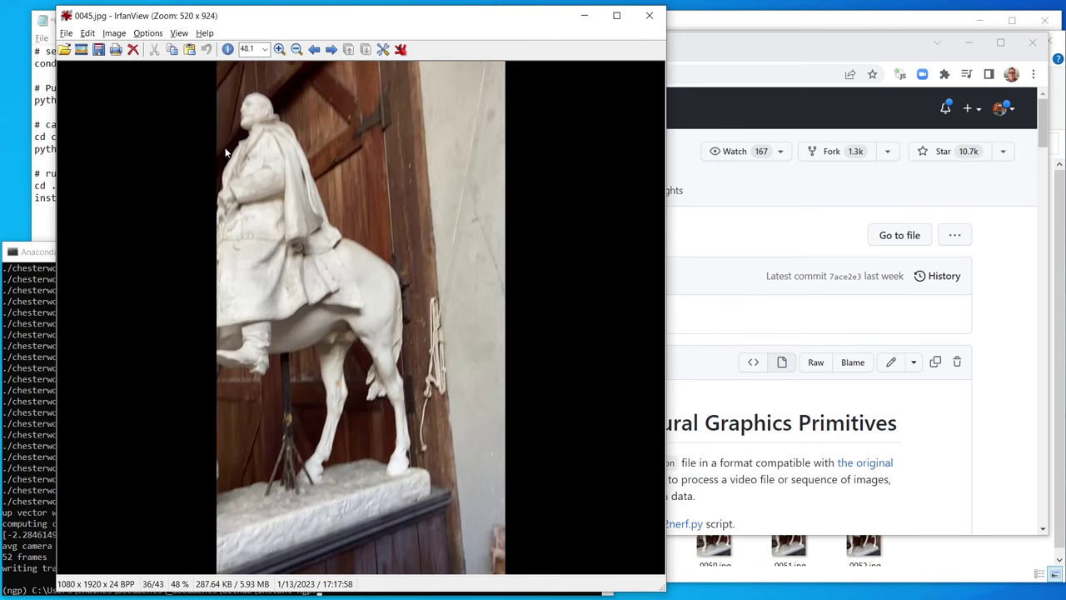
key("Left")
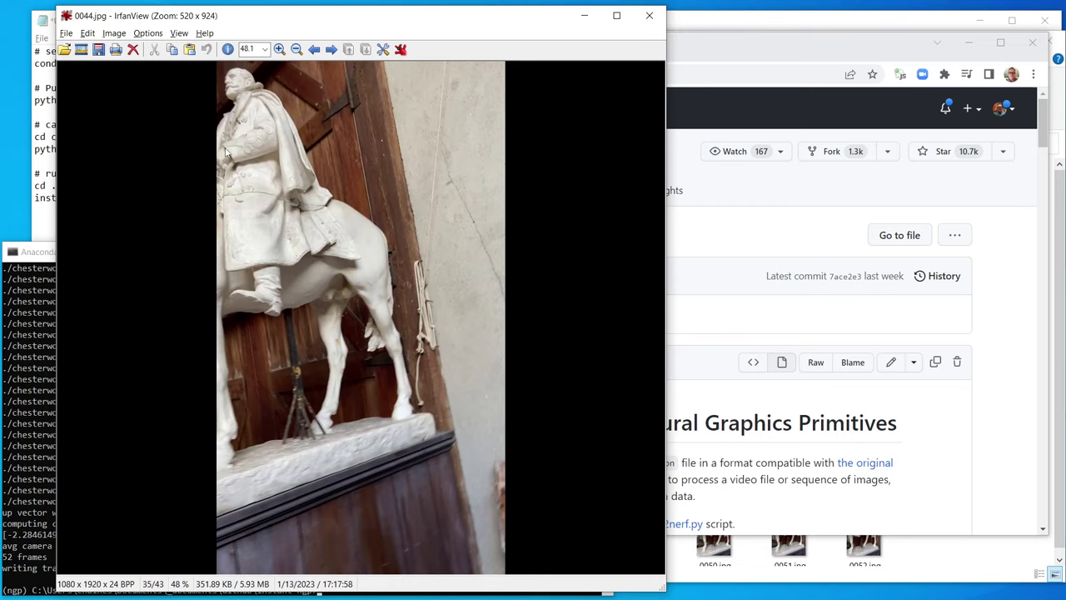
key("Right")
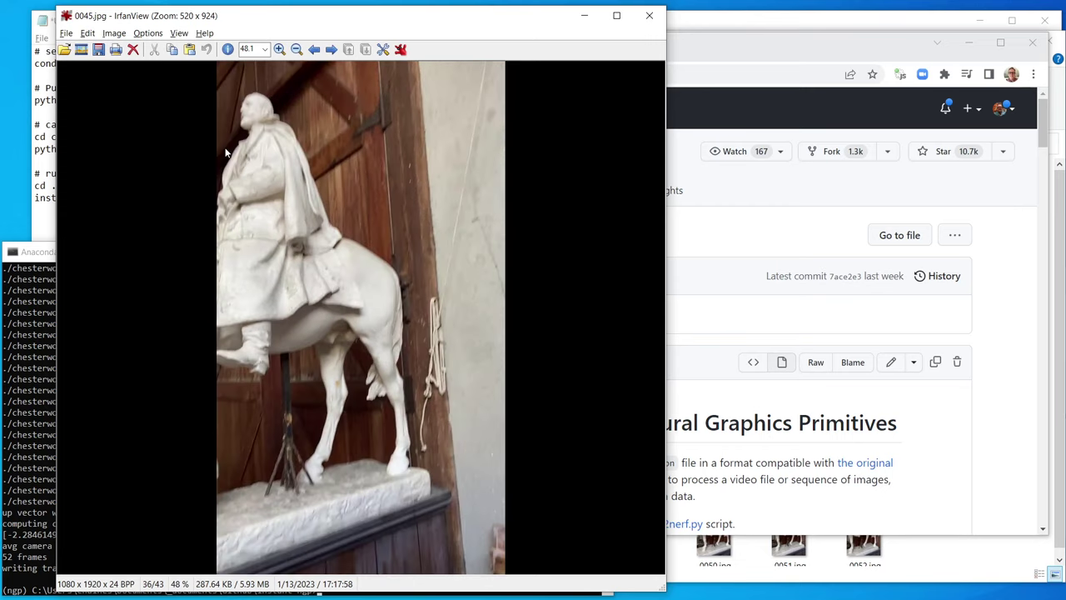
key("Delete")
- Delete frame 0048.jpg, review the rest through 0052.jpg, decline to continue in another folder, and close the image viewer
key("Right")
key("Right")
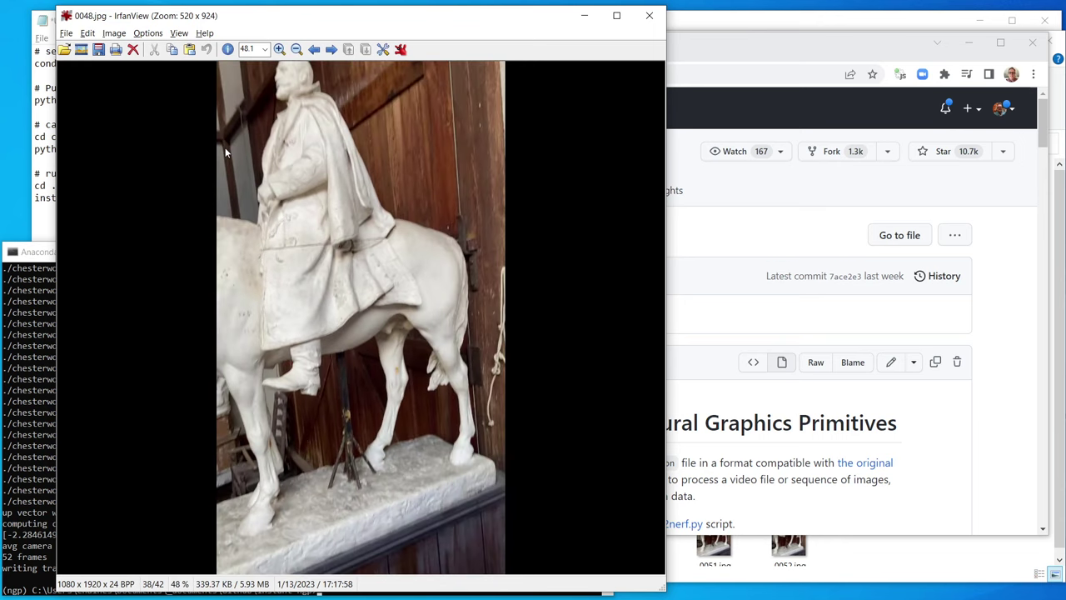
key("Right")
key("Right")
key("Right")
key("Right")
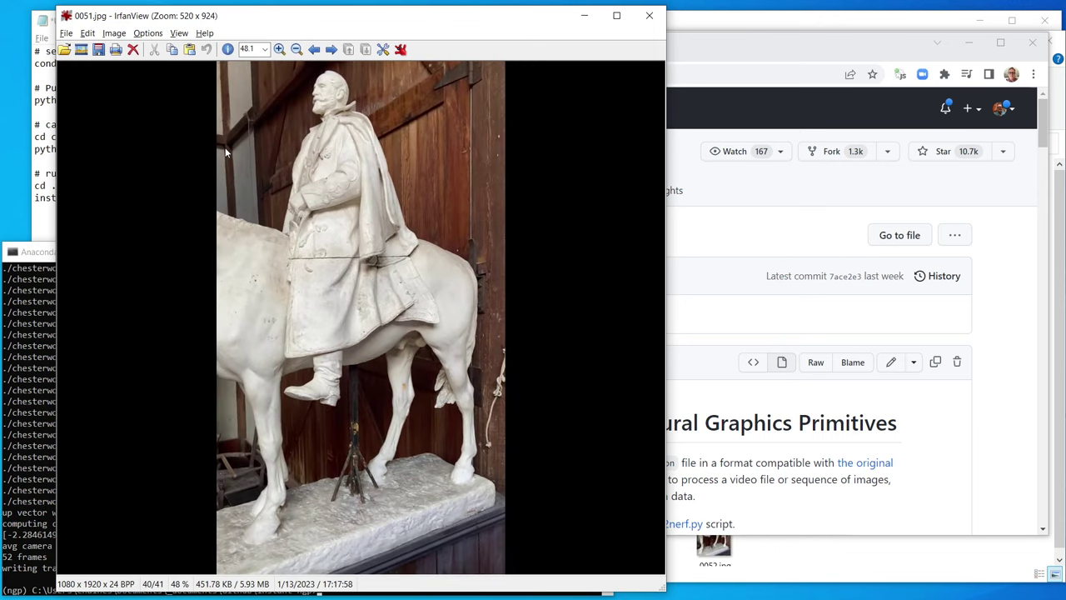
key("Right")
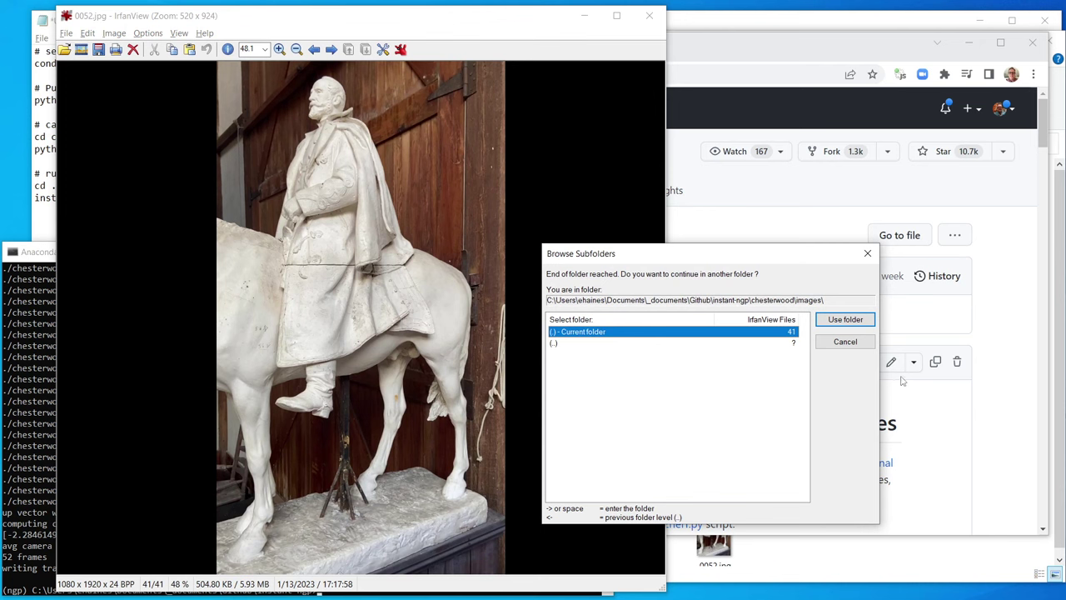
left_click(845, 341)
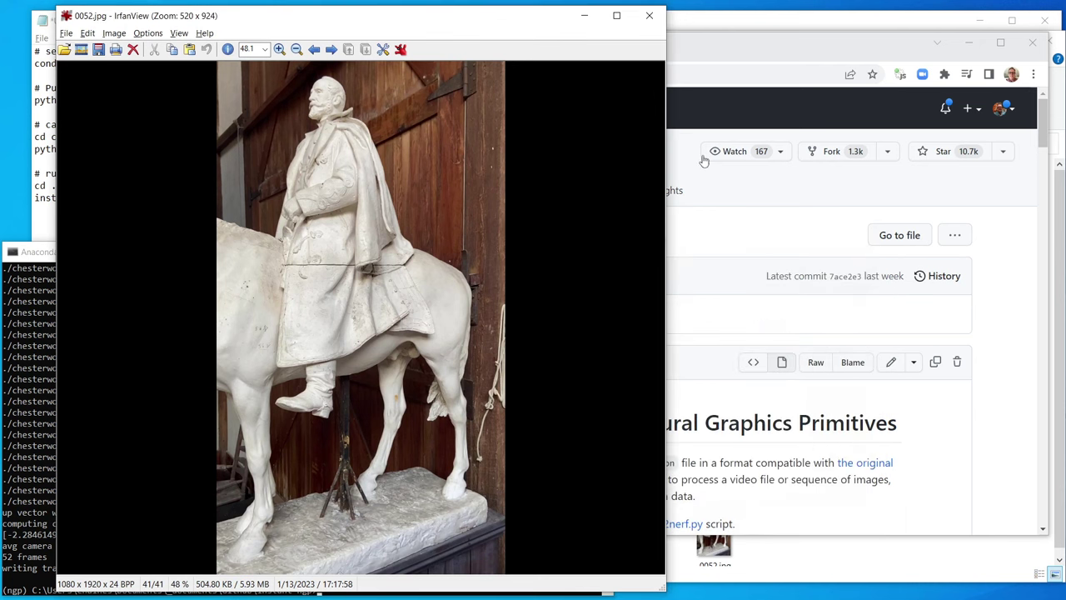
left_click(649, 20)
- Copy the camera-match commands, cd chesterwood and colmap2nerf.py with --colmap_matcher exhaustive, from the notes and run them in the Anaconda Prompt
left_click(51, 202)
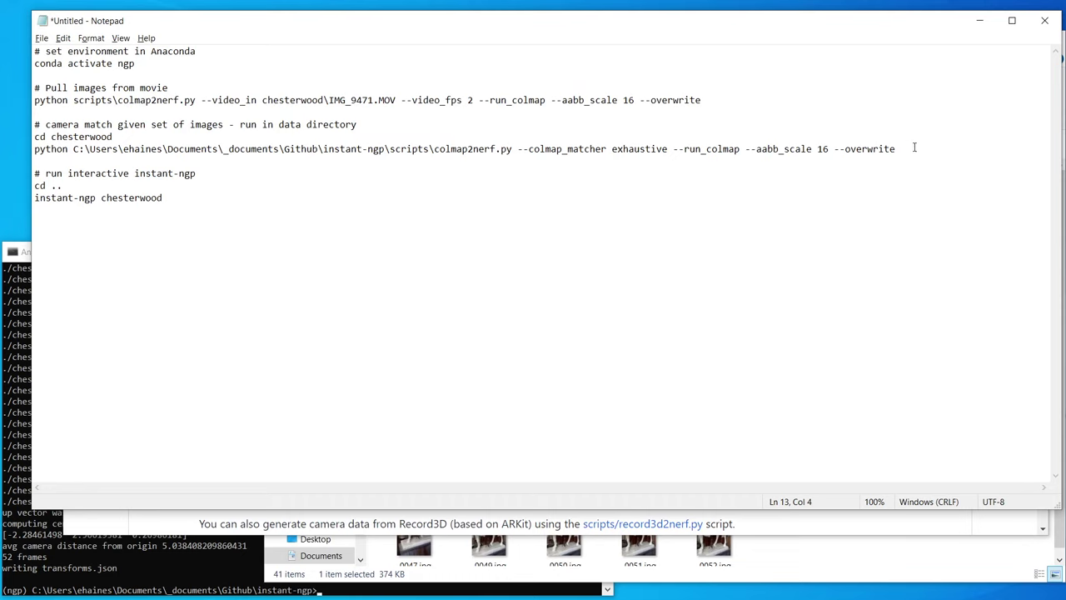
left_click_drag(914, 148, 33, 138)
key("ctrl+c")
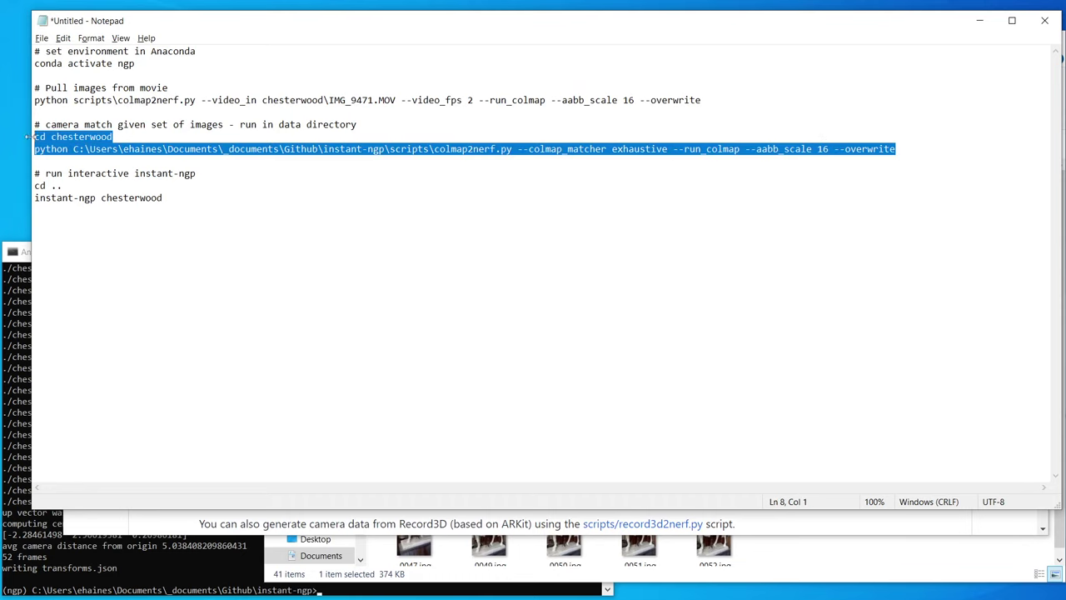
left_click(24, 386)
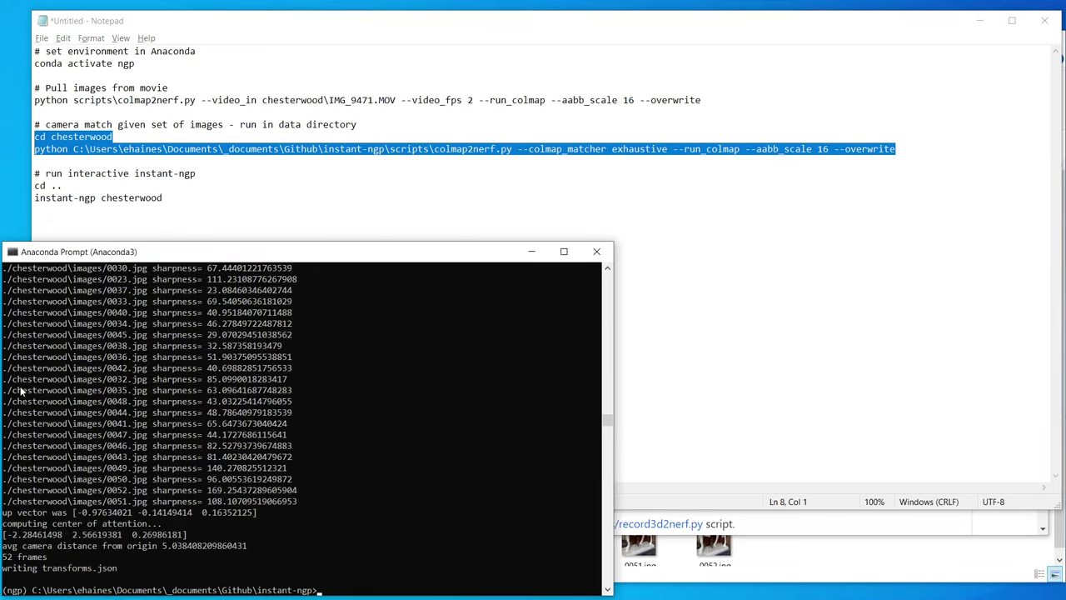
right_click(21, 390)
key("Return")
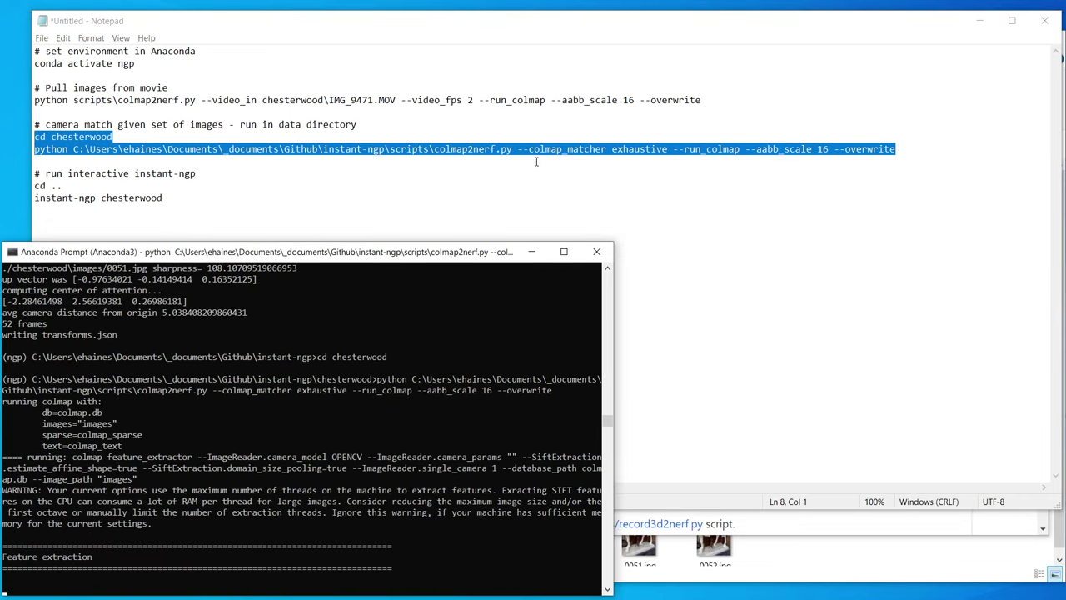
- Examine the --colmap_matcher option in the notes, and check the script's progress and its output files in the chesterwood folder
left_click(586, 147)
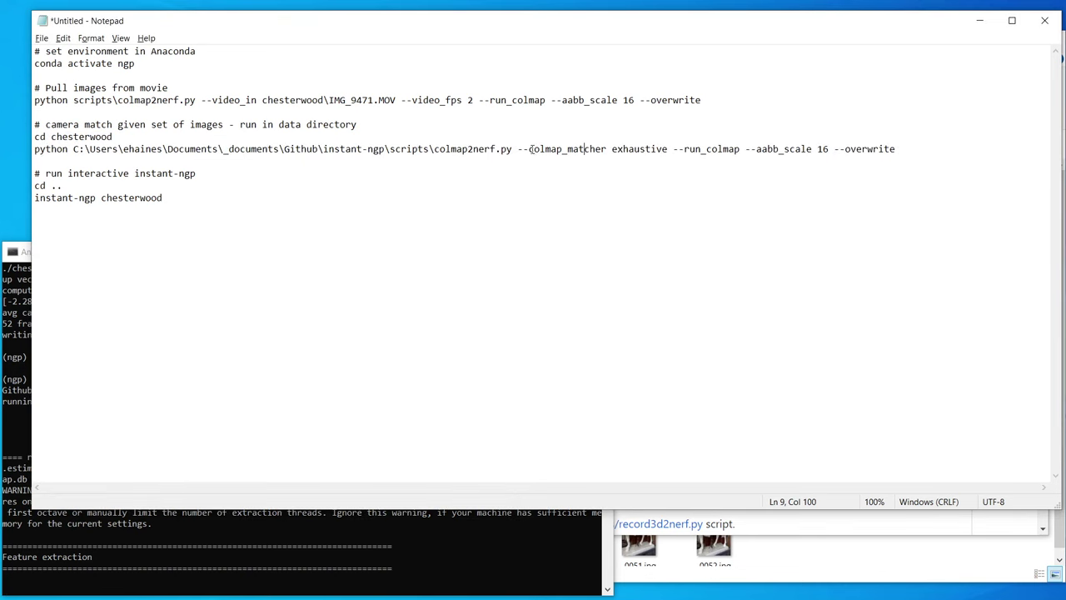
left_click(782, 562)
left_click(391, 144)
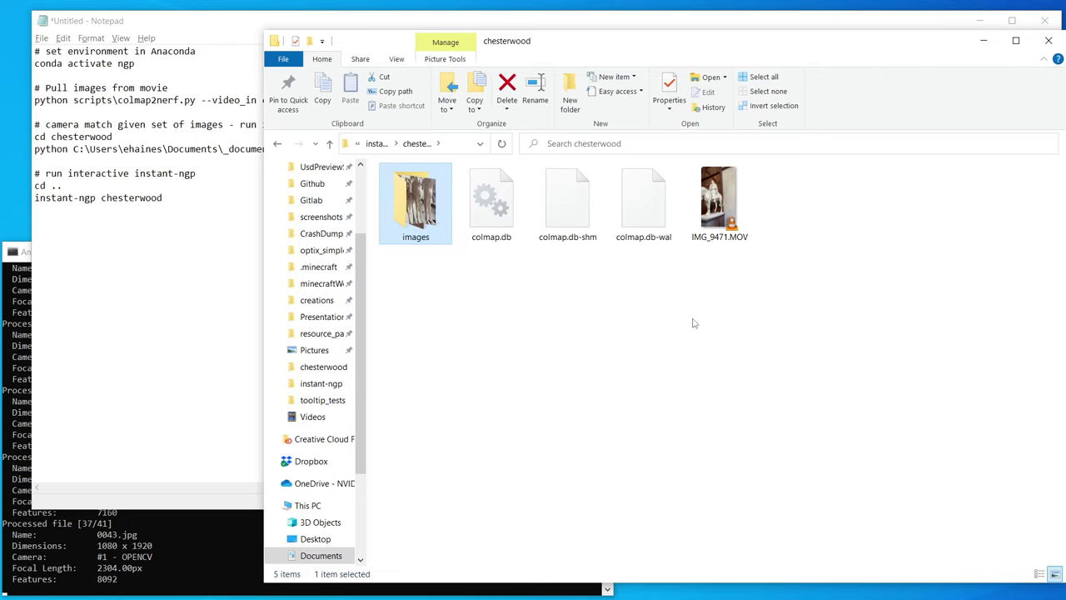
left_click(146, 553)
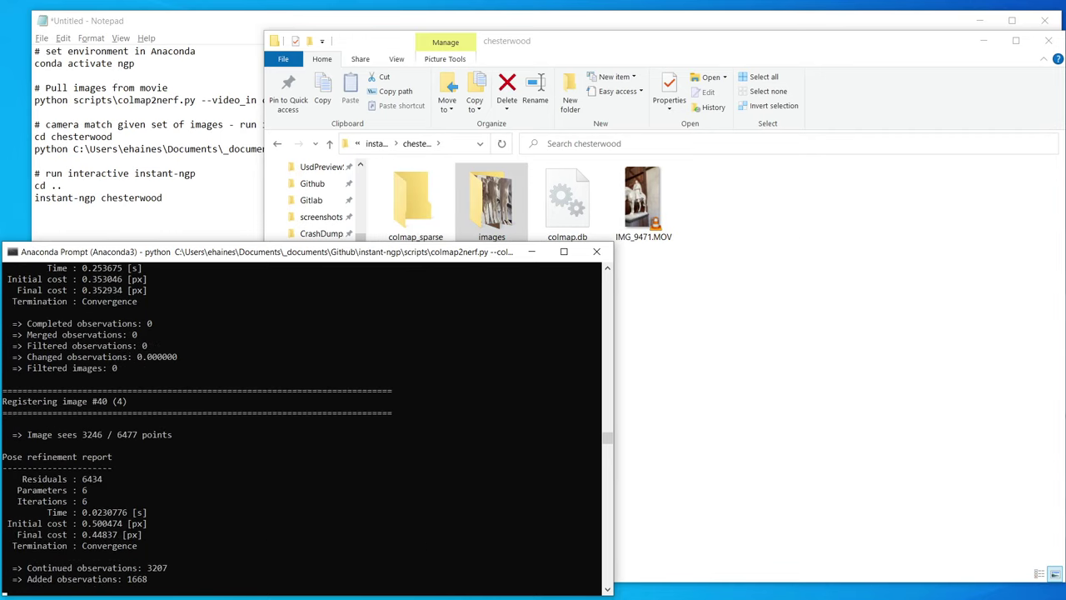
left_click(736, 409)
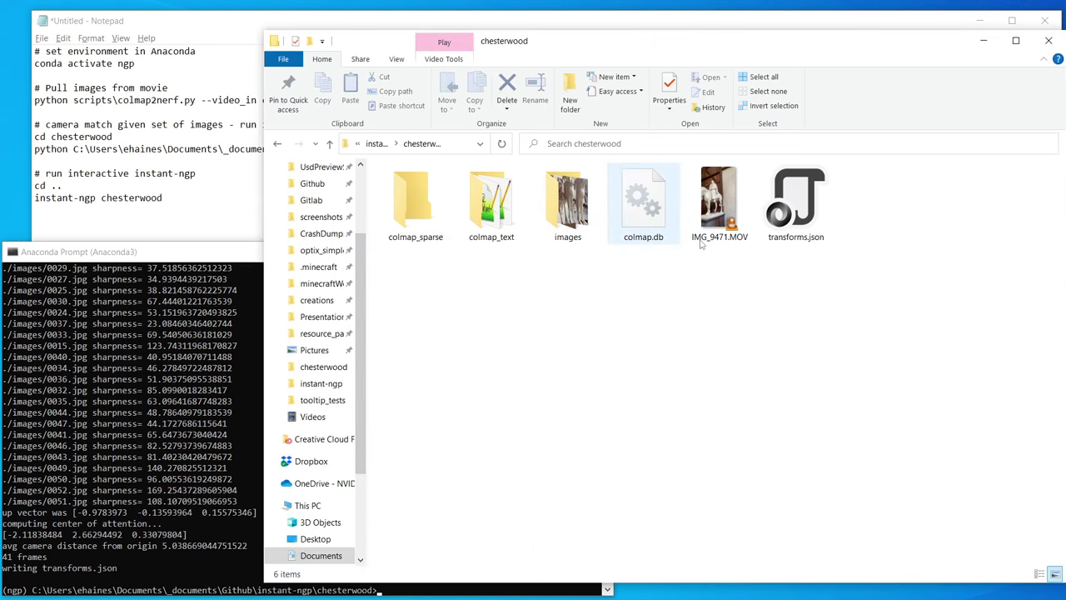
- Copy the commands cd .. and instant-ngp chesterwood from the notes and run them in the Anaconda Prompt
left_click(177, 197)
left_click_drag(178, 196, 60, 185)
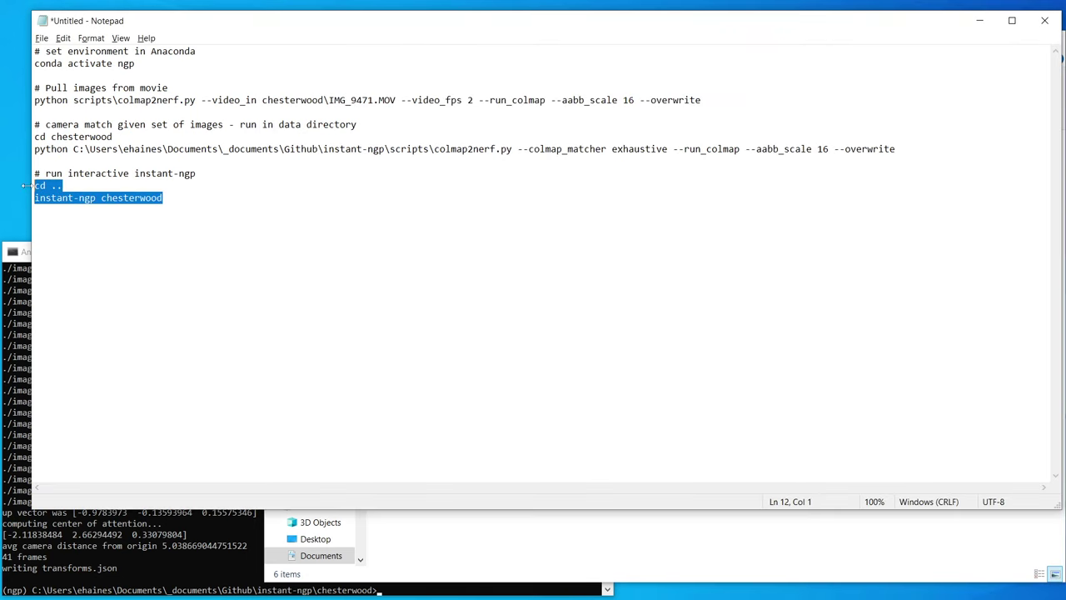
left_click(164, 566)
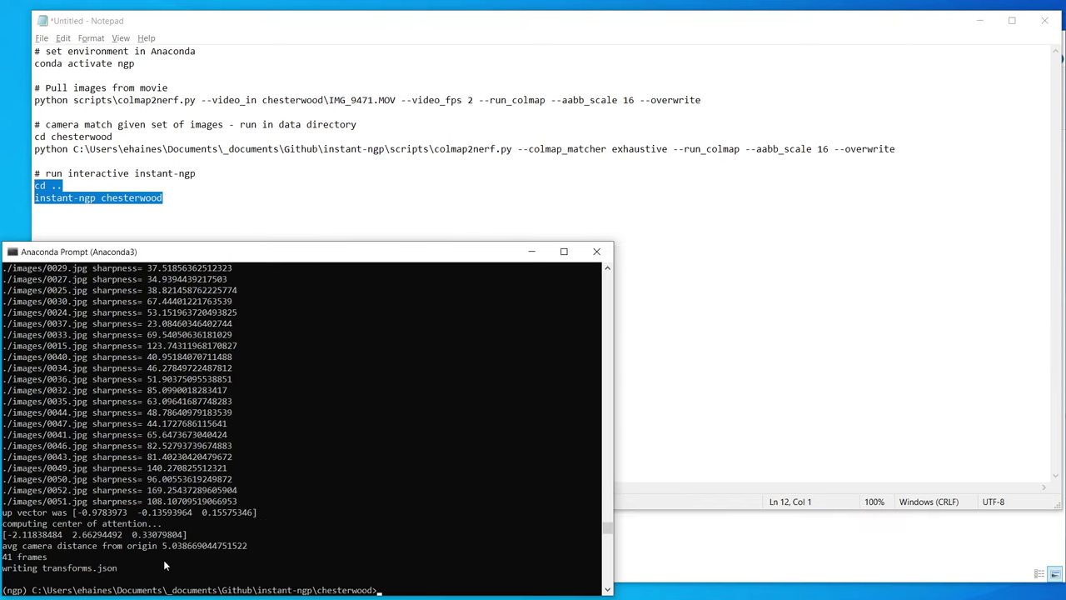
type("cd .. instant-ngp chesterwood")
key("Return")
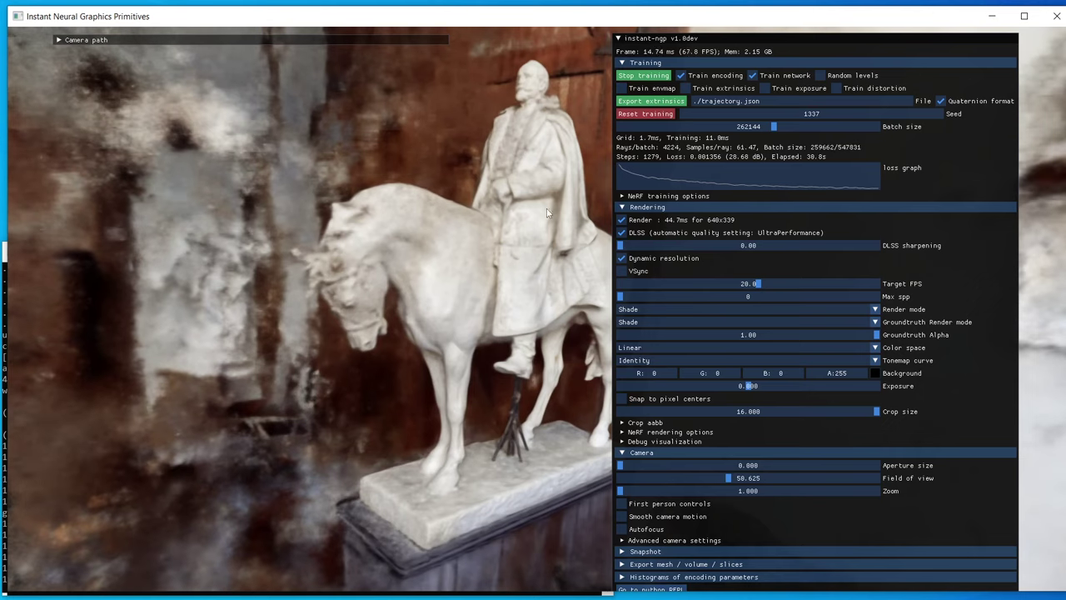
- Move the settings window clear of the render and inspect the training statue scene from other angles
left_click_drag(719, 39, 126, 33)
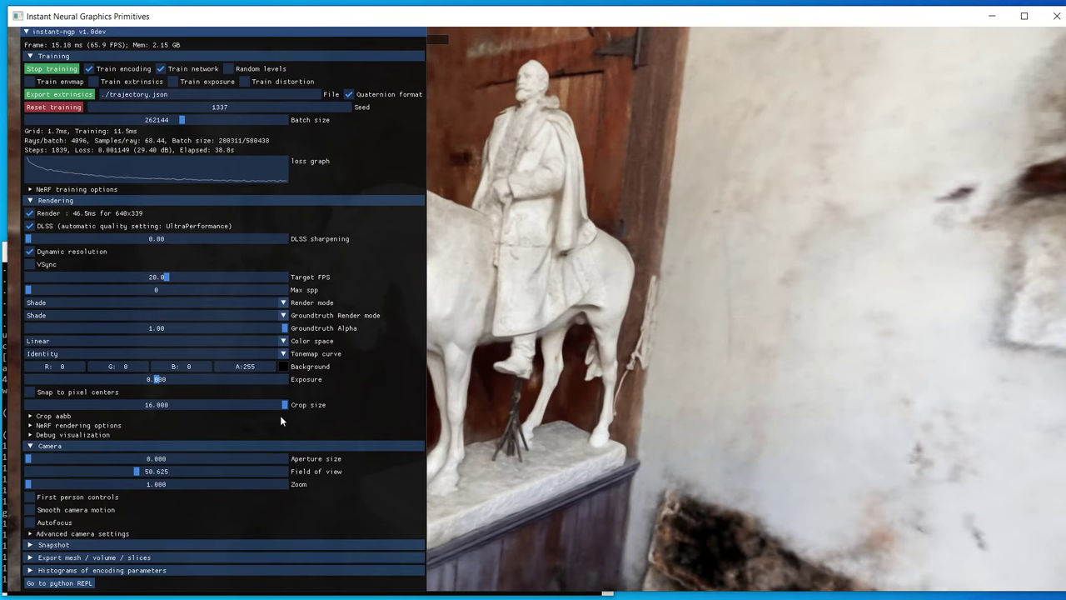
left_click_drag(830, 337, 668, 157)
scroll(741, 347, "down", 3)
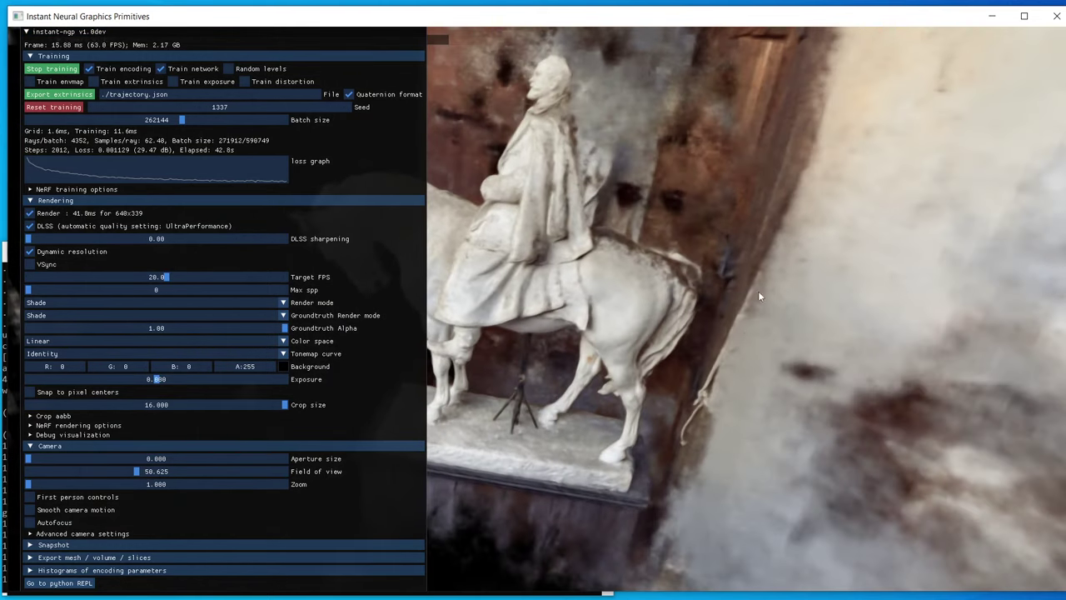
left_click_drag(529, 419, 492, 466)
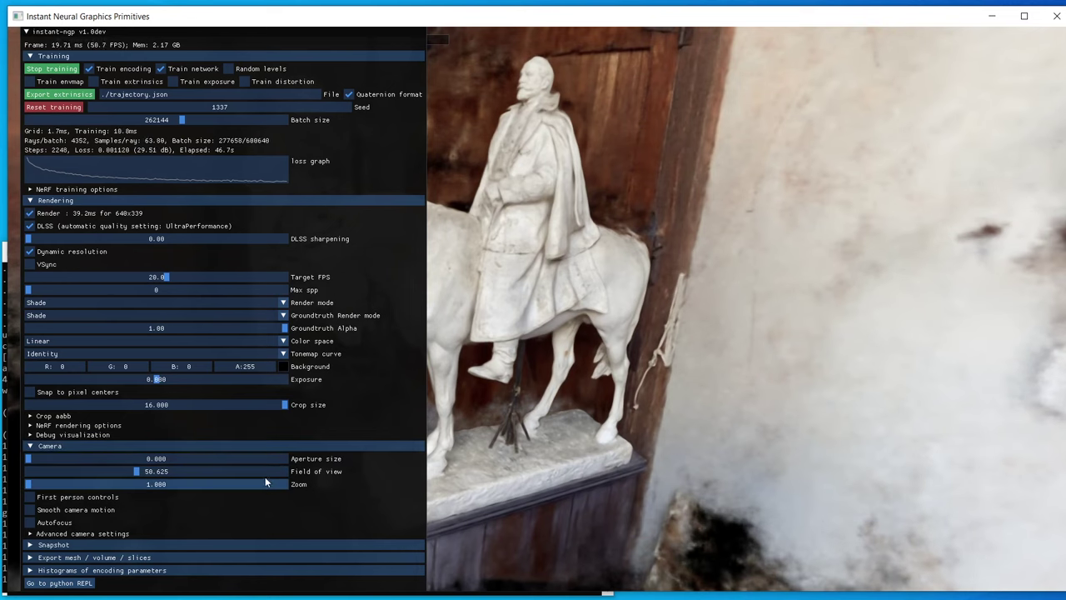
- Reduce the Crop size to about 1.171 and set the Exposure to about -0.022, checking the render with the interface hidden
left_click_drag(286, 408, 165, 409)
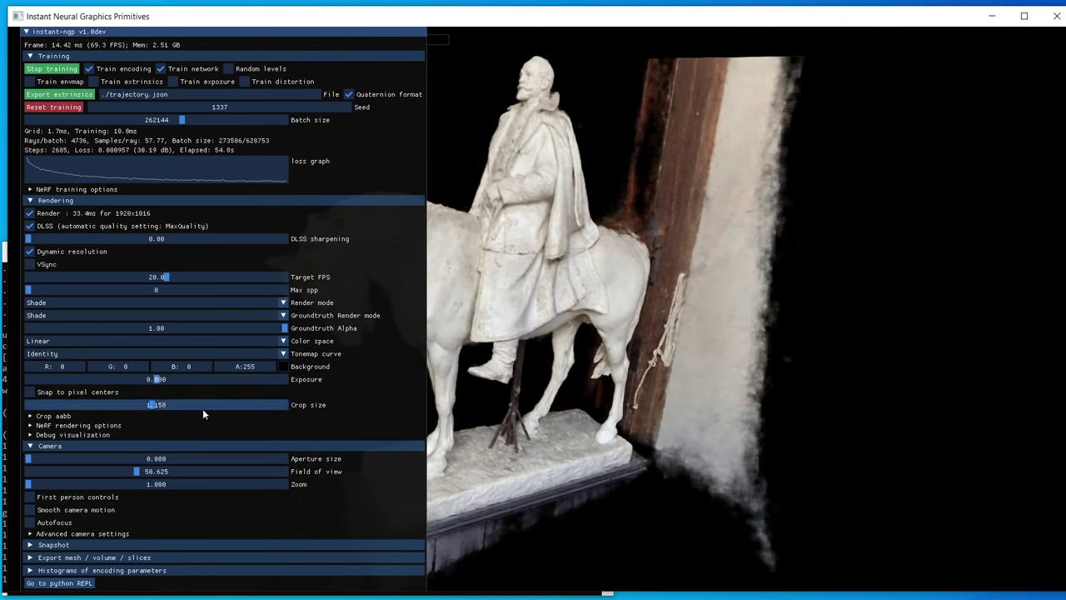
key("Tab")
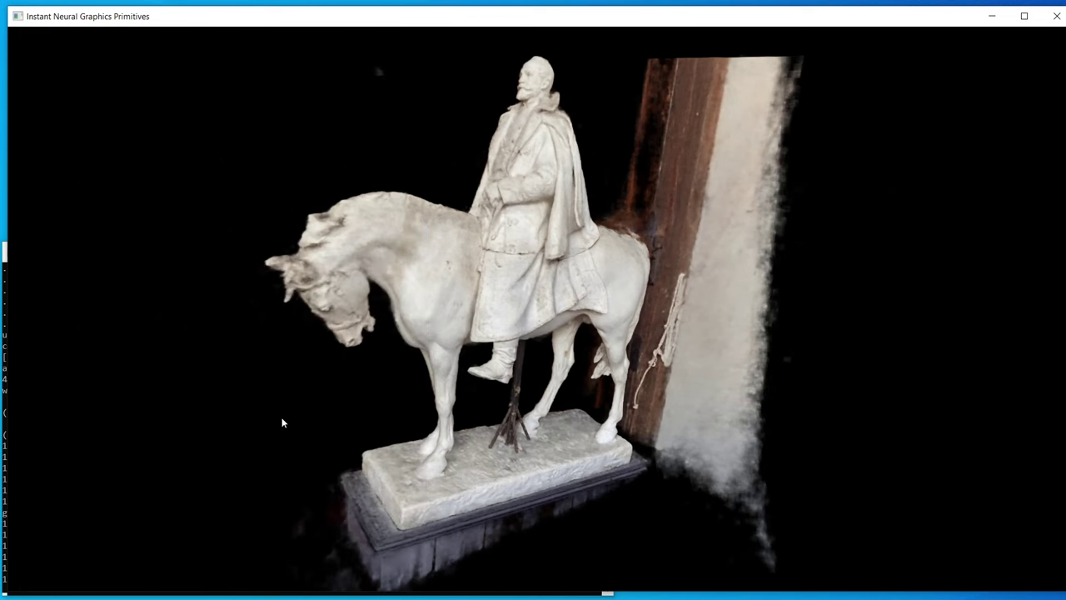
key("Tab")
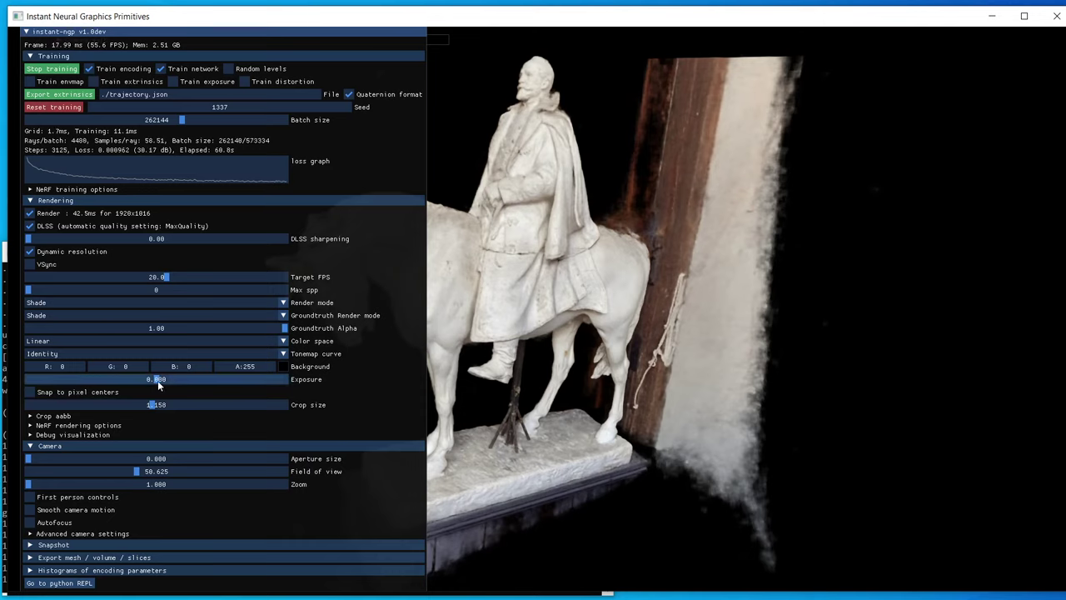
left_click_drag(157, 379, 152, 406)
left_click(152, 409)
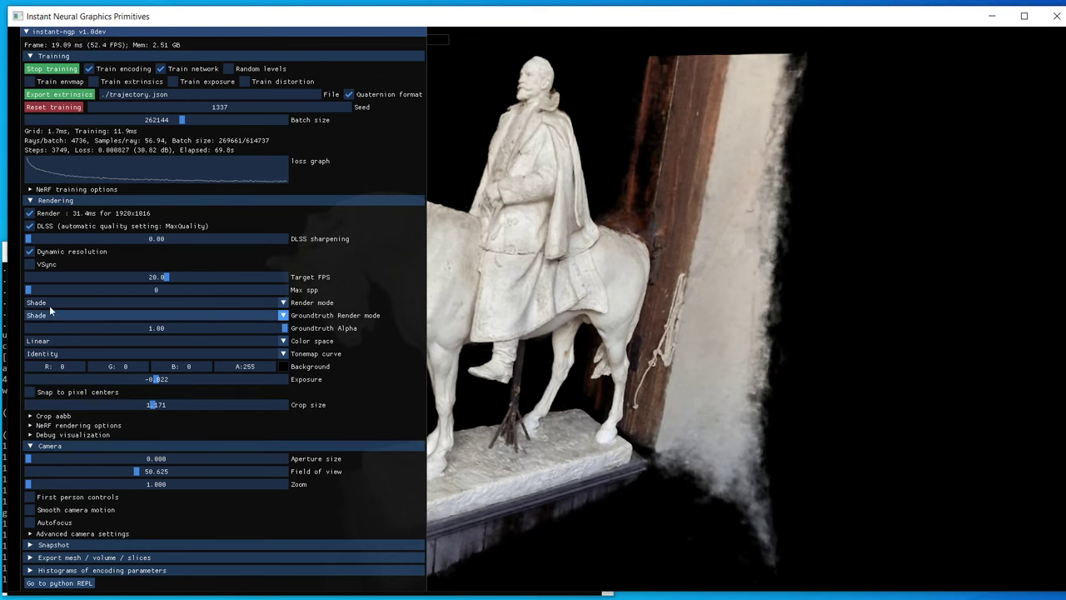
- Show the Crop aabb controls and rotate the crop box around the statue to align it with the wall
left_click(33, 417)
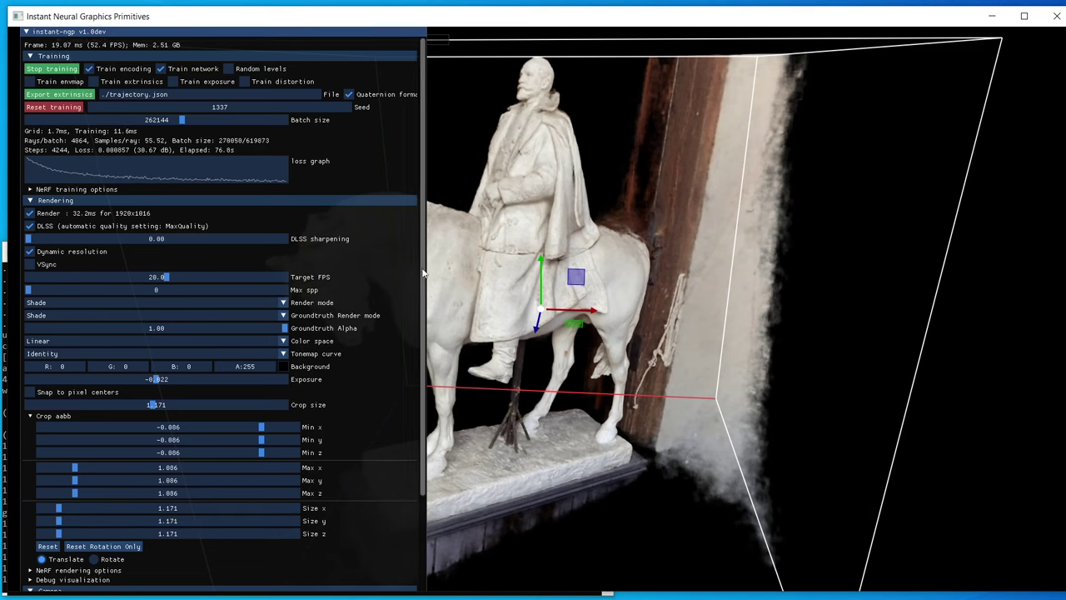
left_click(95, 561)
left_click_drag(541, 337, 581, 336)
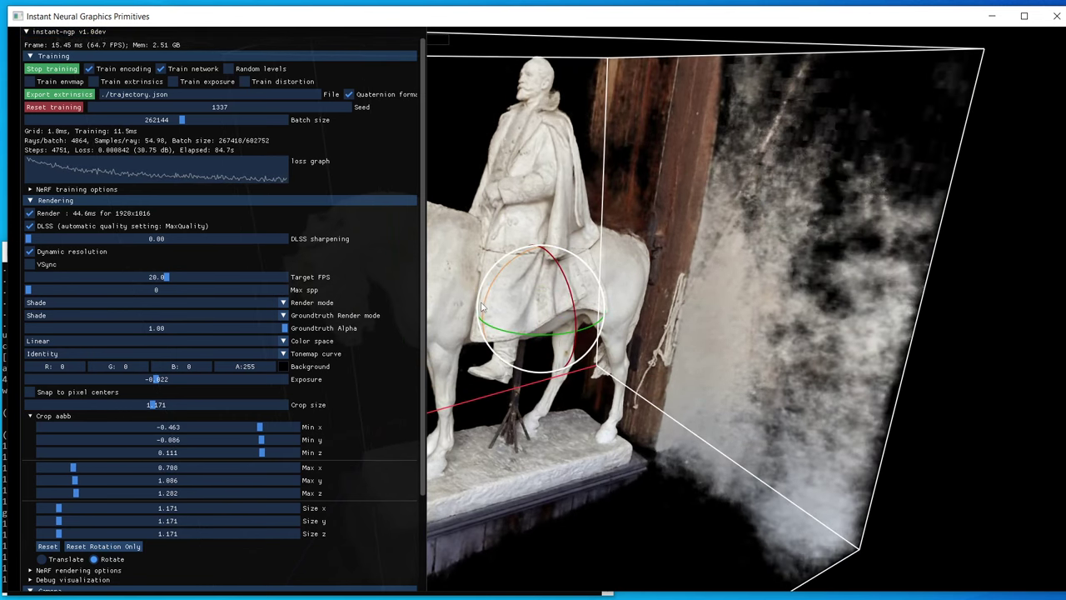
mouse_move(487, 308)
left_mouse_down()
mouse_move(449, 310)
mouse_move(494, 297)
mouse_move(479, 307)
left_mouse_up()
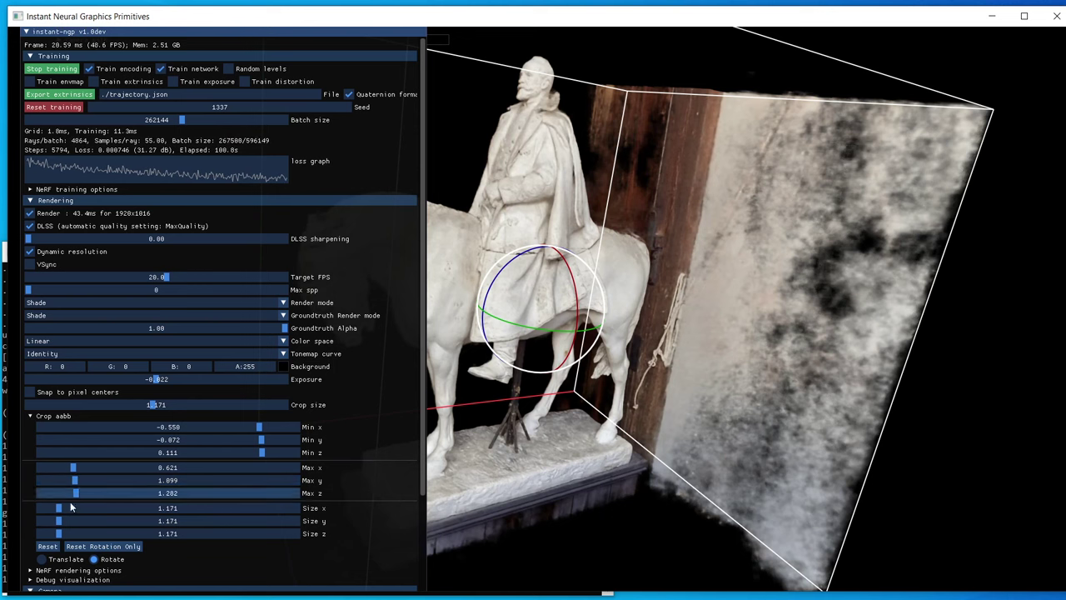
- Trim the crop box to Max x 0.410 and Min z 0.275 to cut away the background, and hide the crop controls
left_click_drag(75, 471, 67, 471)
left_click_drag(643, 410, 483, 396)
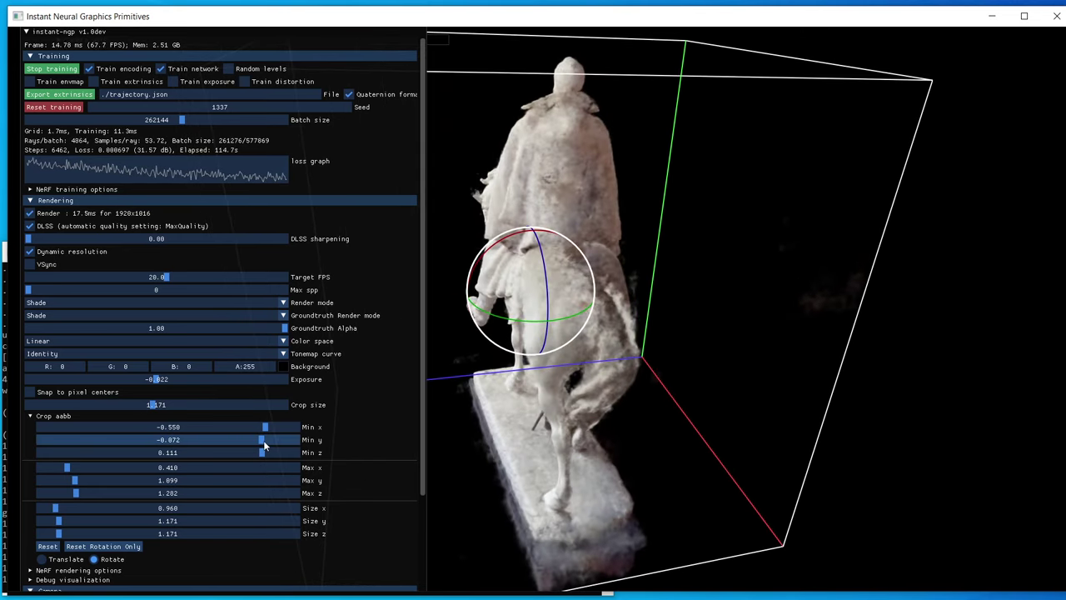
mouse_move(264, 439)
left_mouse_down()
mouse_move(251, 439)
mouse_move(267, 455)
left_mouse_up()
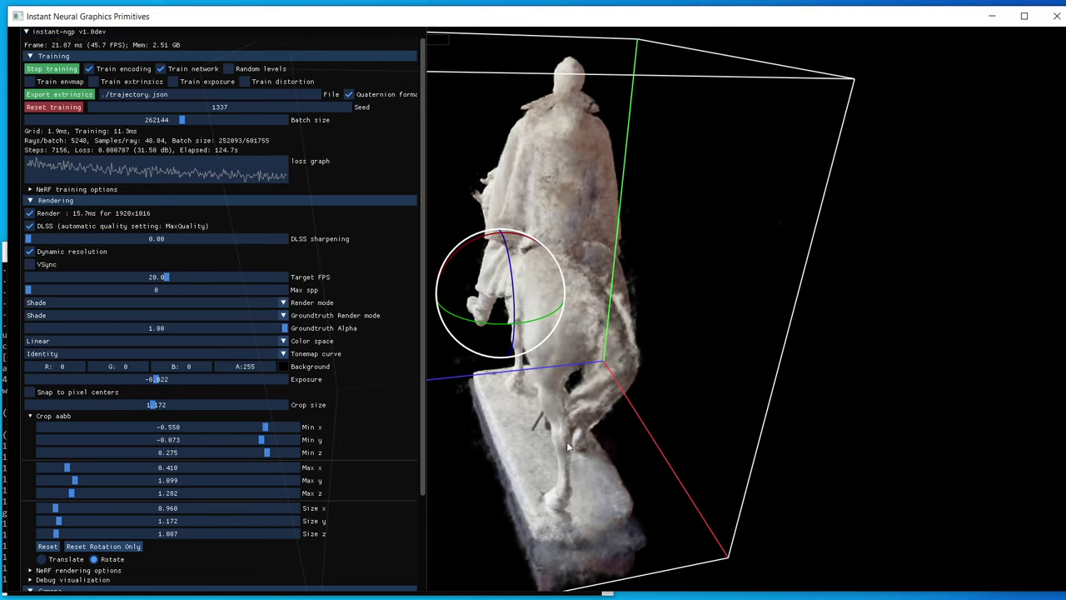
left_click_drag(566, 441, 769, 446)
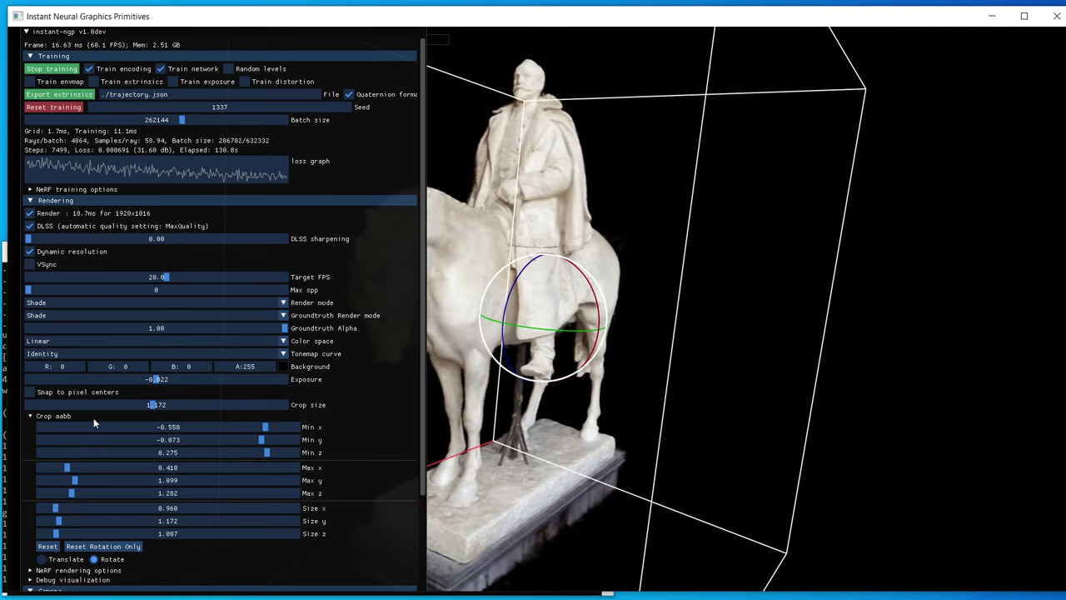
left_click(30, 416)
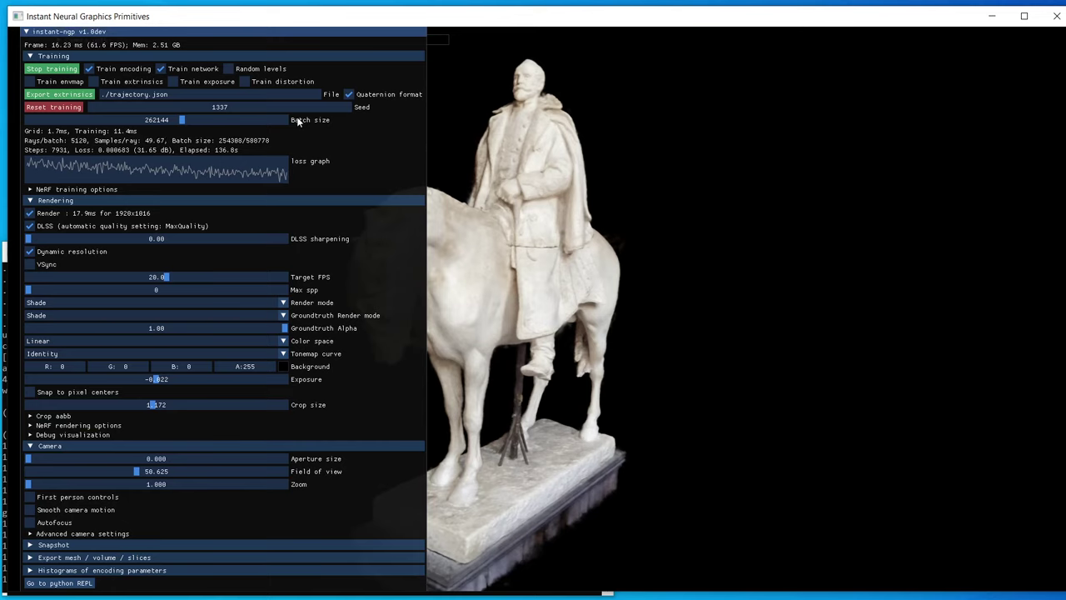
- Check the Snapshot options in the settings window and collapse the window
left_click_drag(129, 39, 656, 47)
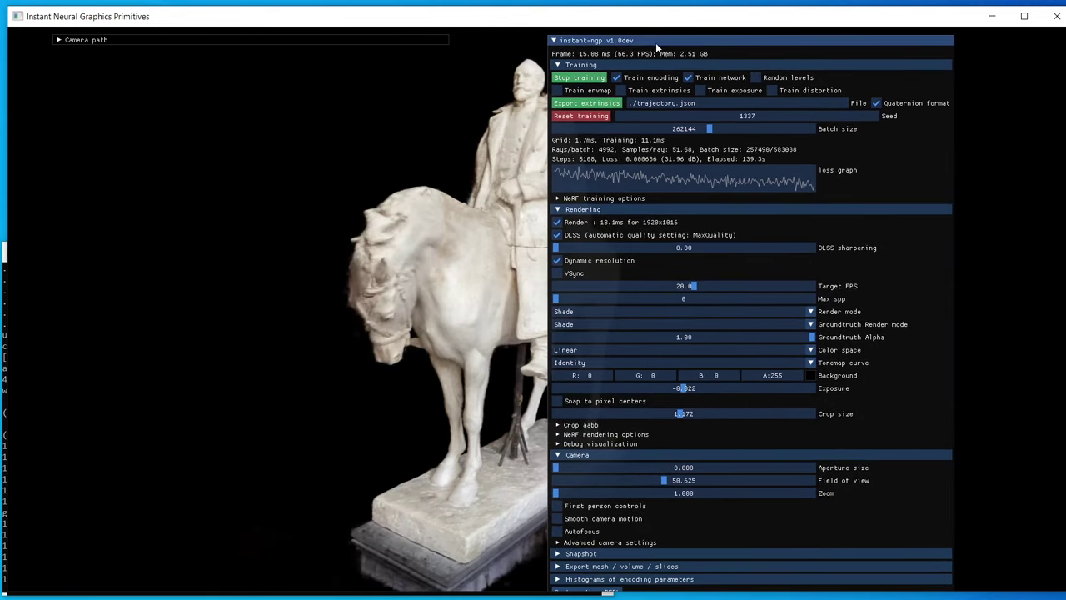
left_click(560, 553)
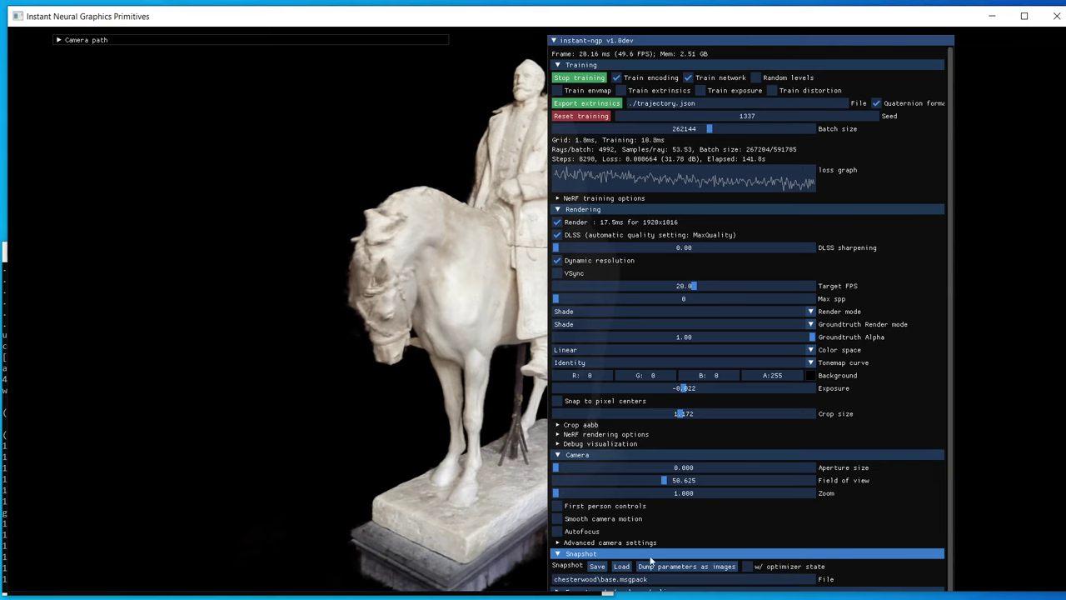
left_click(554, 41)
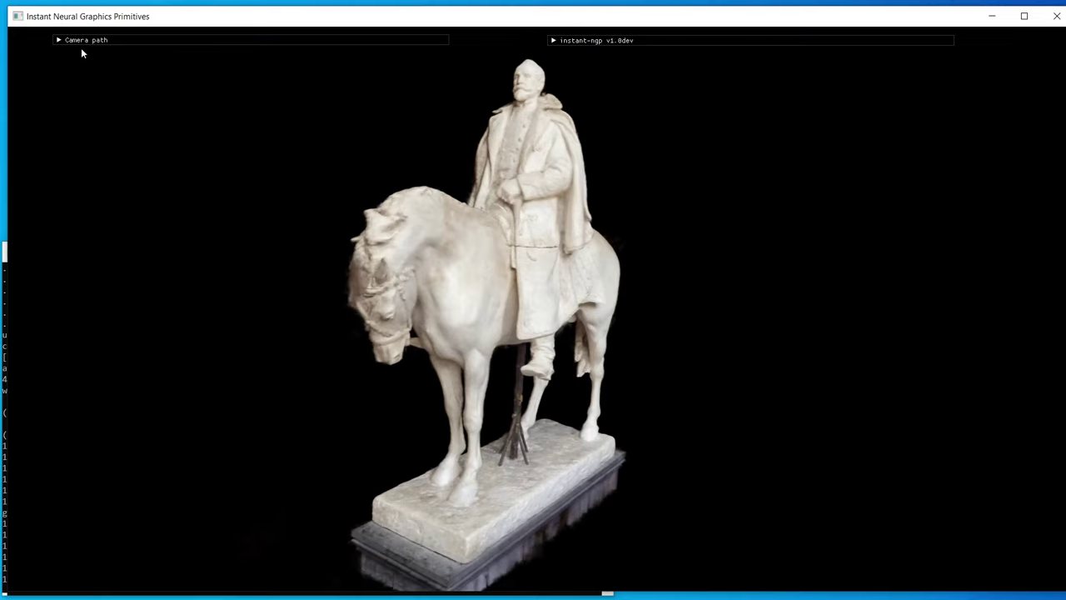
- Open the camera path settings and add a first keyframe showing the whole statue from the horse's front side
left_click(60, 40)
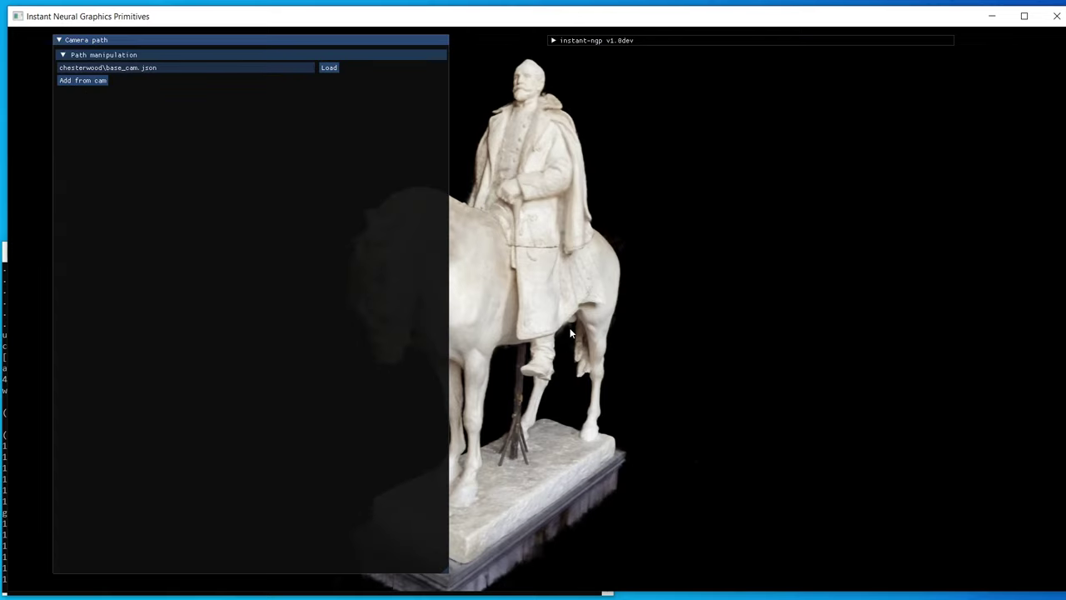
left_click_drag(667, 394, 594, 403)
left_click(82, 80)
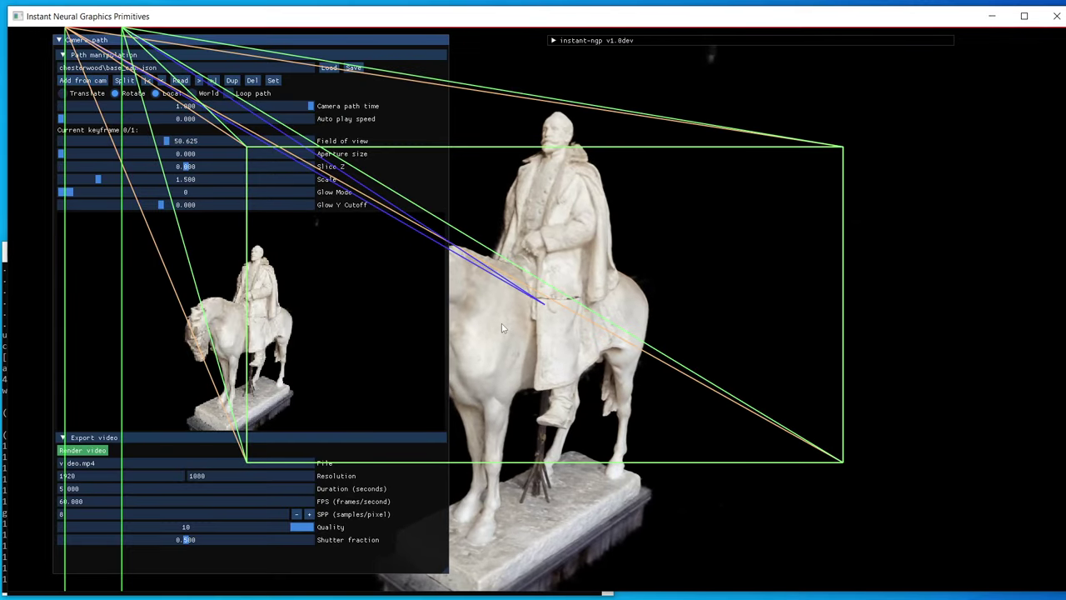
- Add two more camera keyframes, a frontal close-up of the rider and a close view from the rider's side
left_click_drag(502, 327, 562, 363)
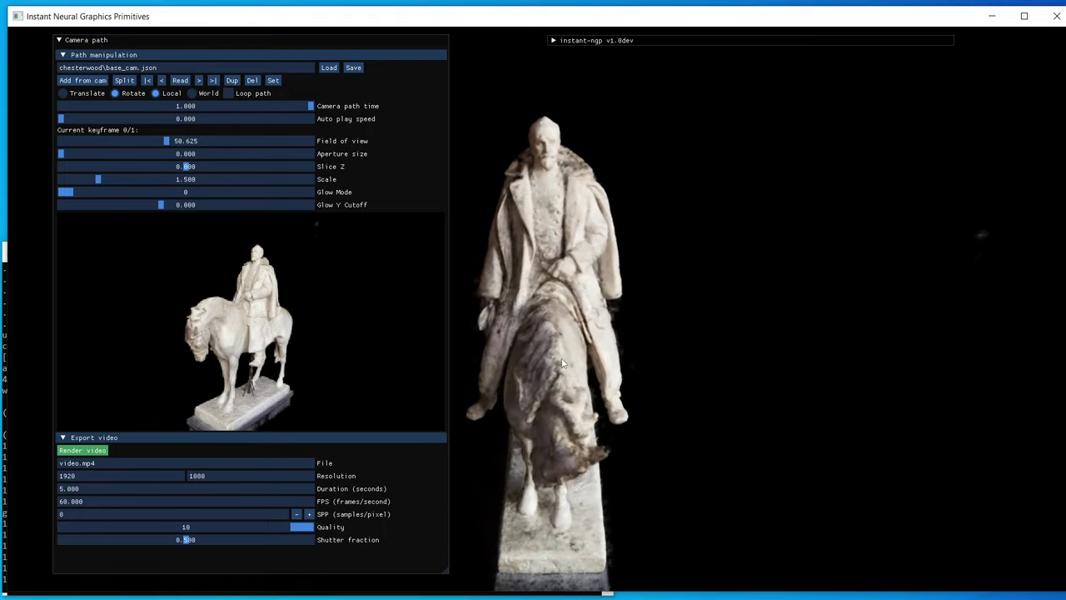
scroll(562, 363, "up", 6)
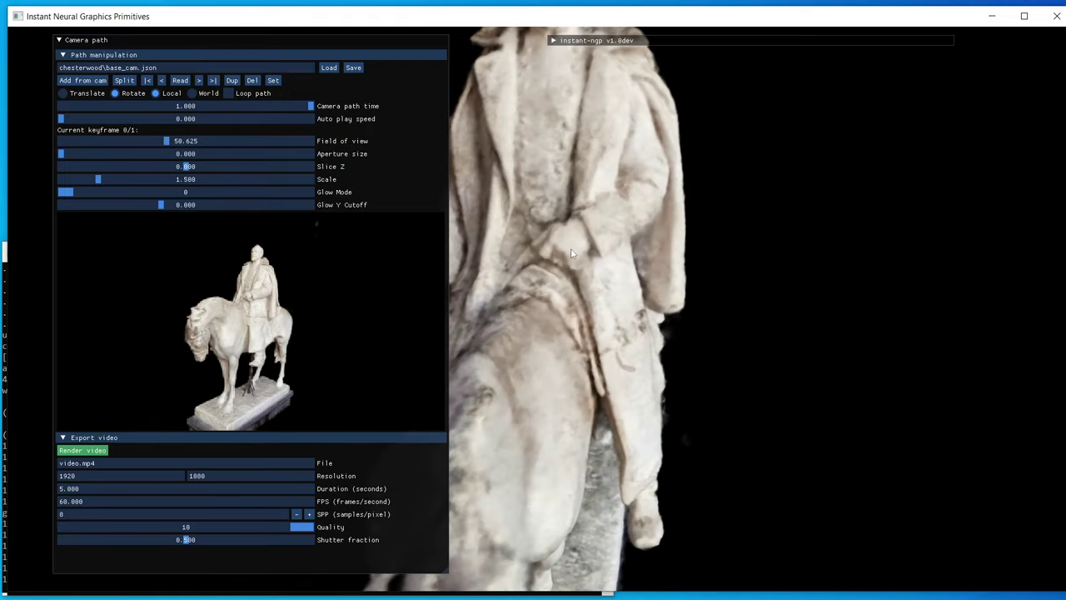
left_click_drag(571, 253, 571, 359)
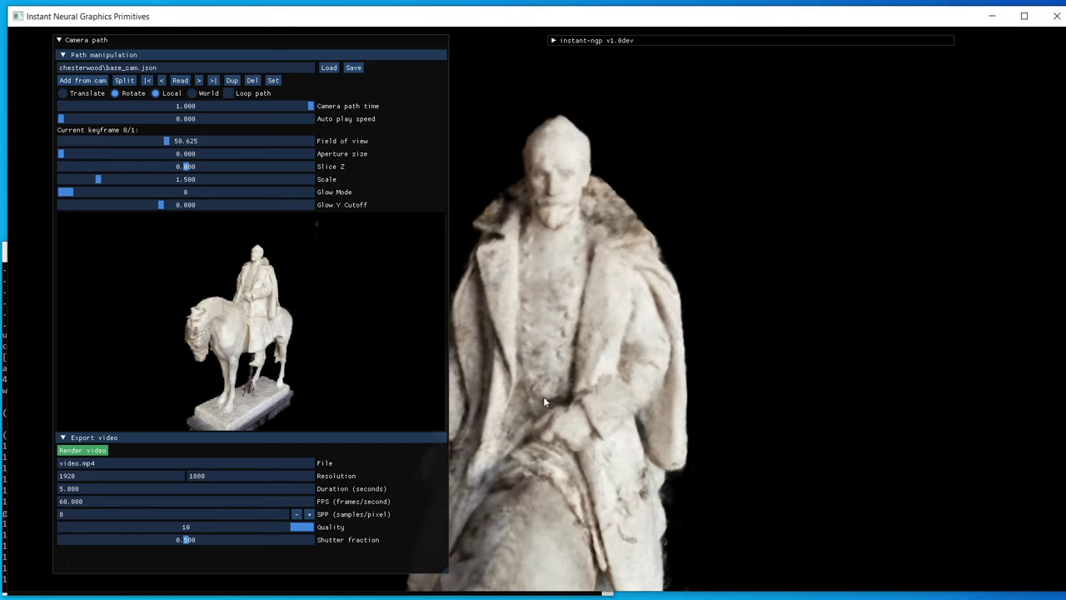
left_click_drag(543, 398, 582, 351)
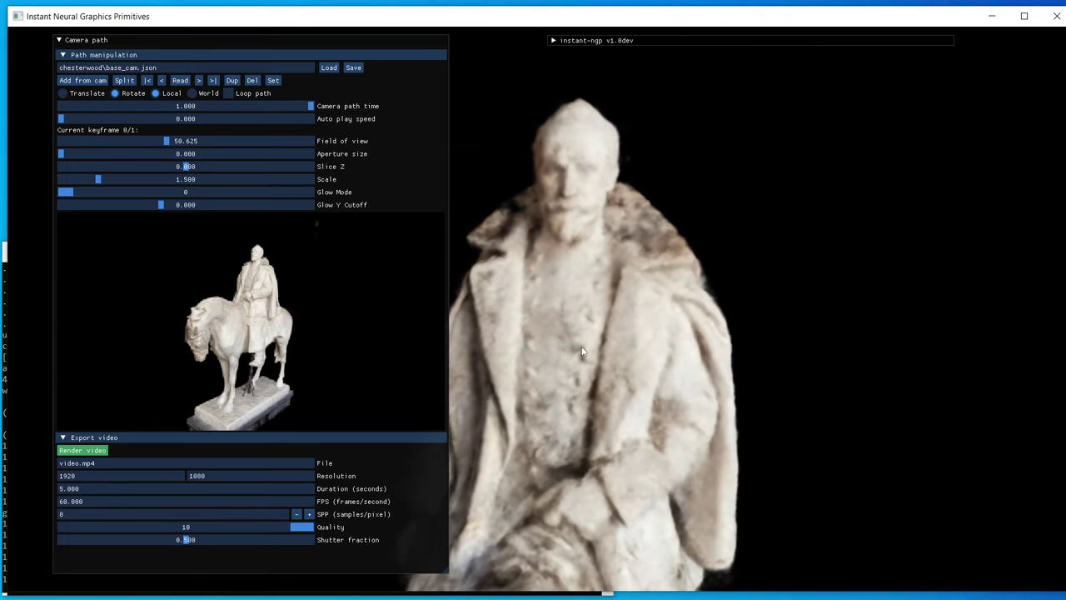
left_click(75, 81)
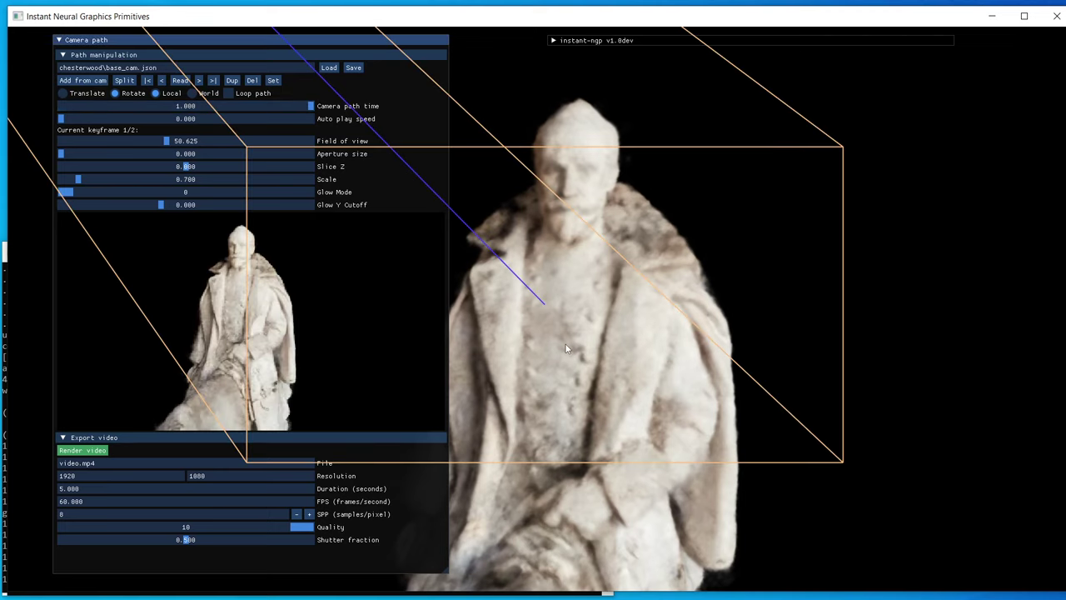
mouse_move(565, 348)
left_mouse_down()
mouse_move(629, 339)
mouse_move(597, 333)
mouse_move(596, 348)
mouse_move(601, 335)
mouse_move(635, 337)
mouse_move(624, 348)
mouse_move(638, 320)
mouse_move(630, 308)
mouse_move(590, 290)
left_mouse_up()
left_click(81, 80)
- Add a fourth camera keyframe from a low angle, framing the rider beside the horse's neck and head
scroll(590, 289, "down", 3)
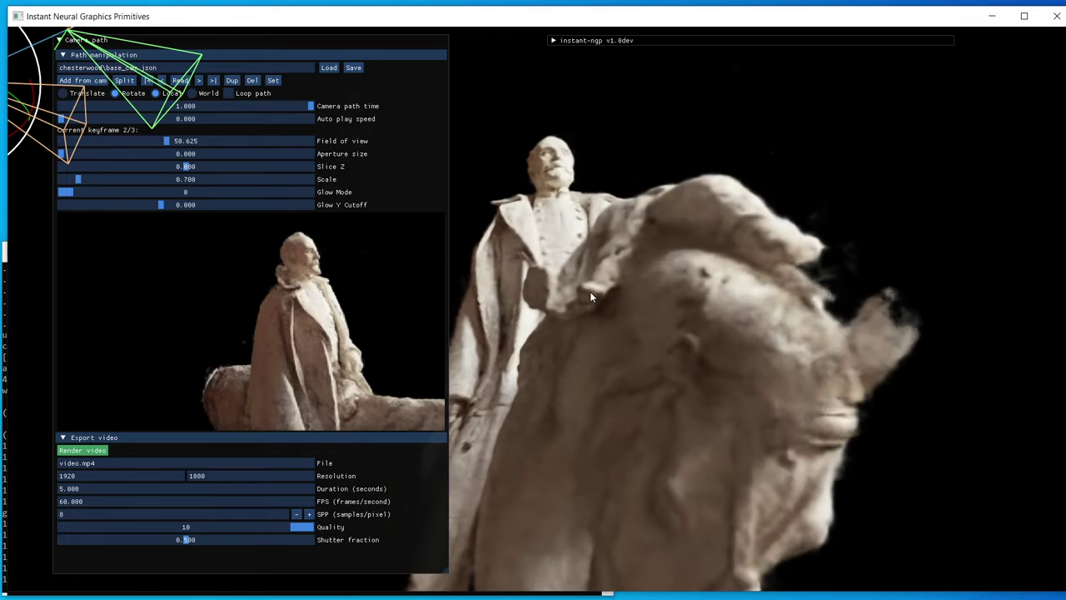
scroll(616, 323, "down", 4)
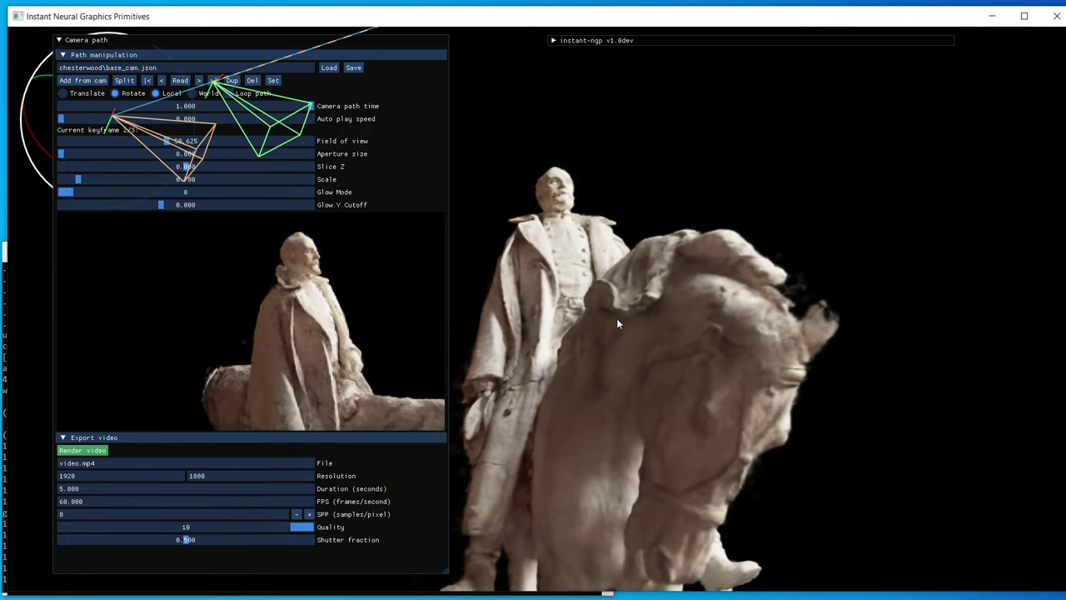
left_click_drag(616, 327, 627, 284)
scroll(627, 284, "up", 2)
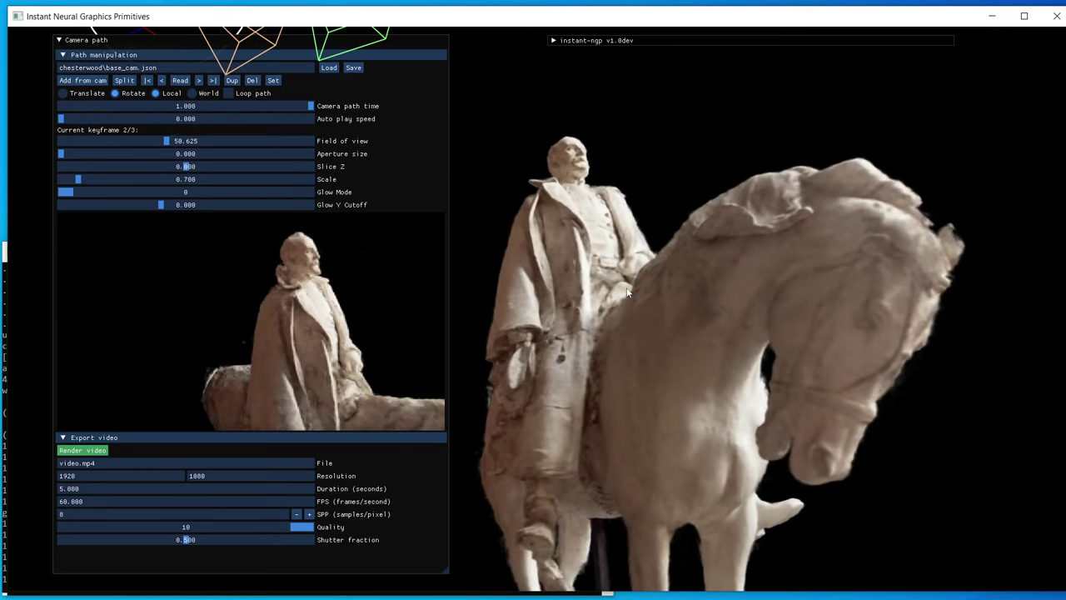
scroll(629, 285, "up", 3)
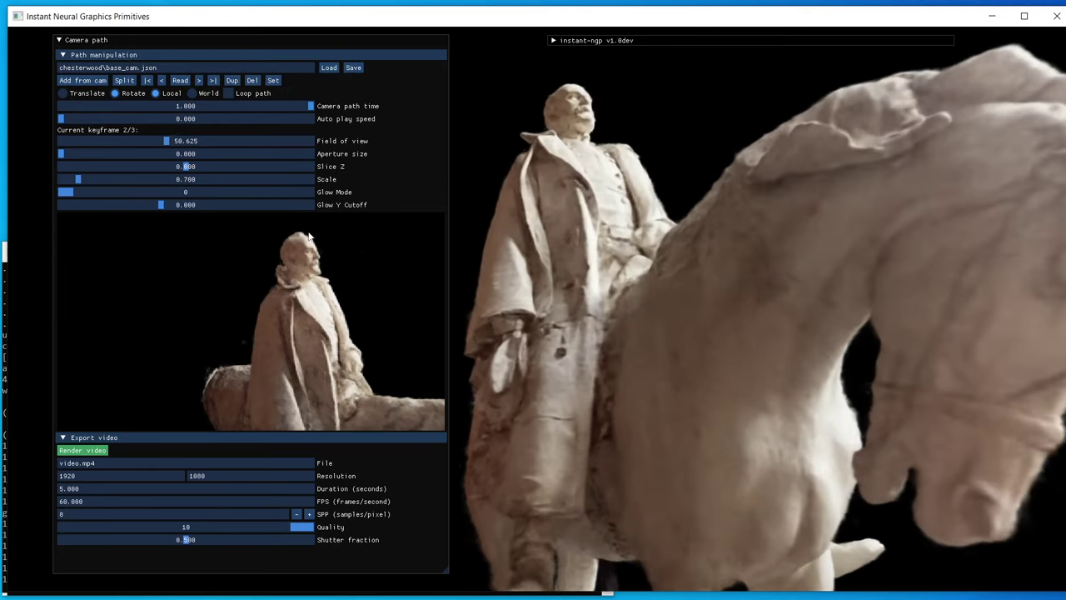
left_click(84, 81)
- Save the camera path to chesterwood\base_cam.json, enable path looping, and view the looped path around the statue
left_click_drag(551, 262, 550, 290)
scroll(558, 289, "down", 4)
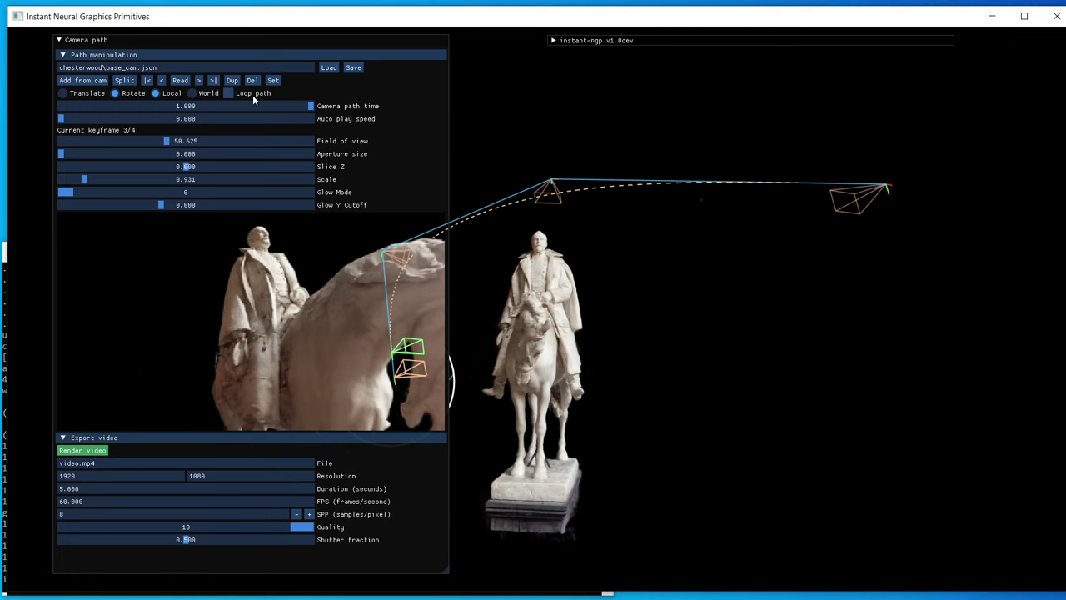
left_click(352, 70)
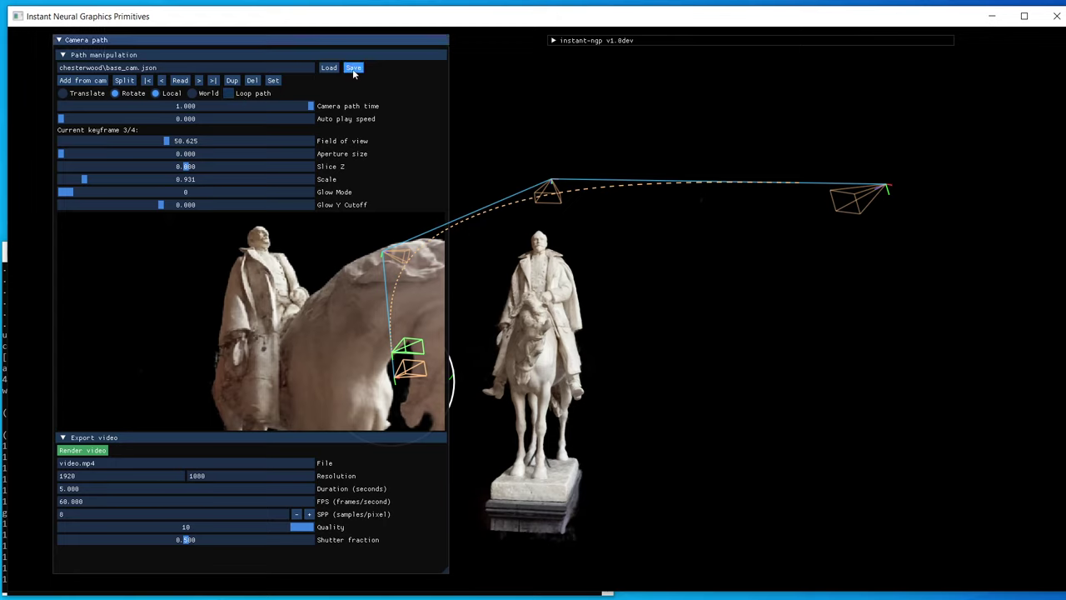
left_click(229, 94)
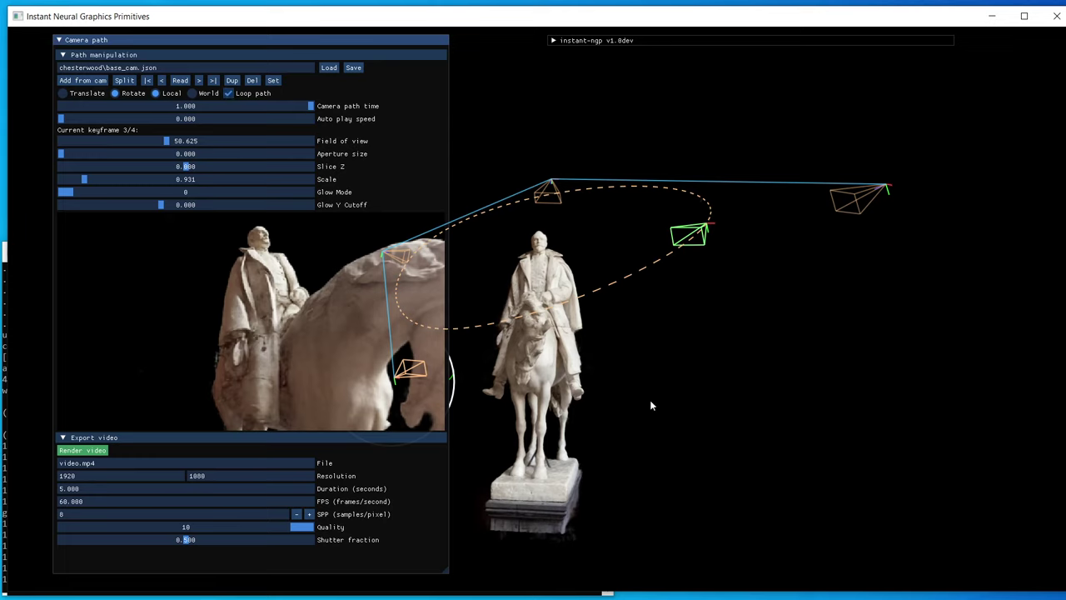
left_click_drag(587, 408, 633, 413)
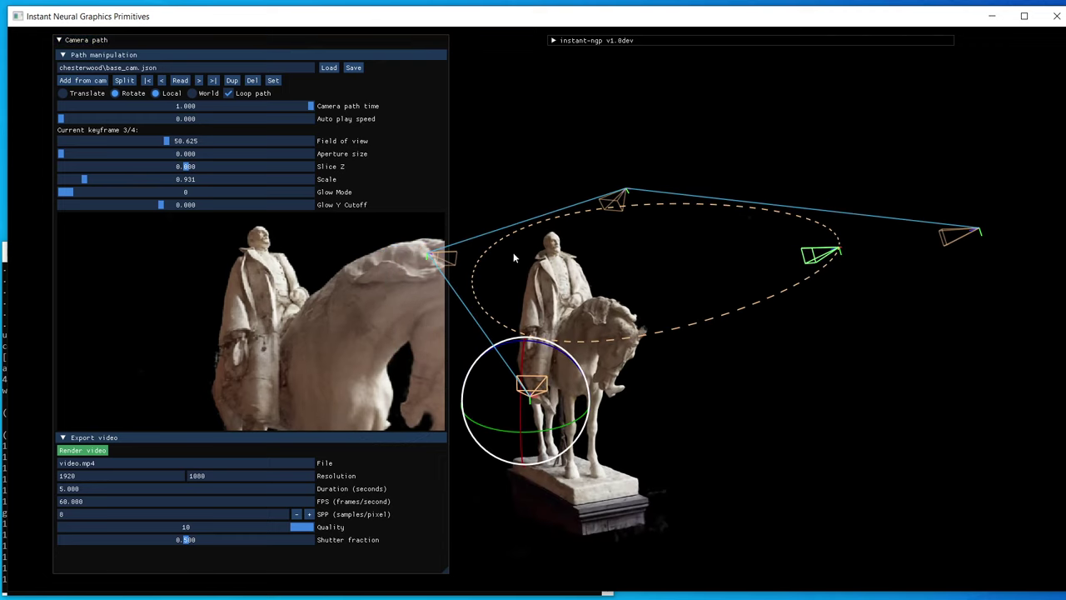
- Name the export file devens.mp4, set a 15-second duration at 30 frames per second, and render the video
left_click(82, 463)
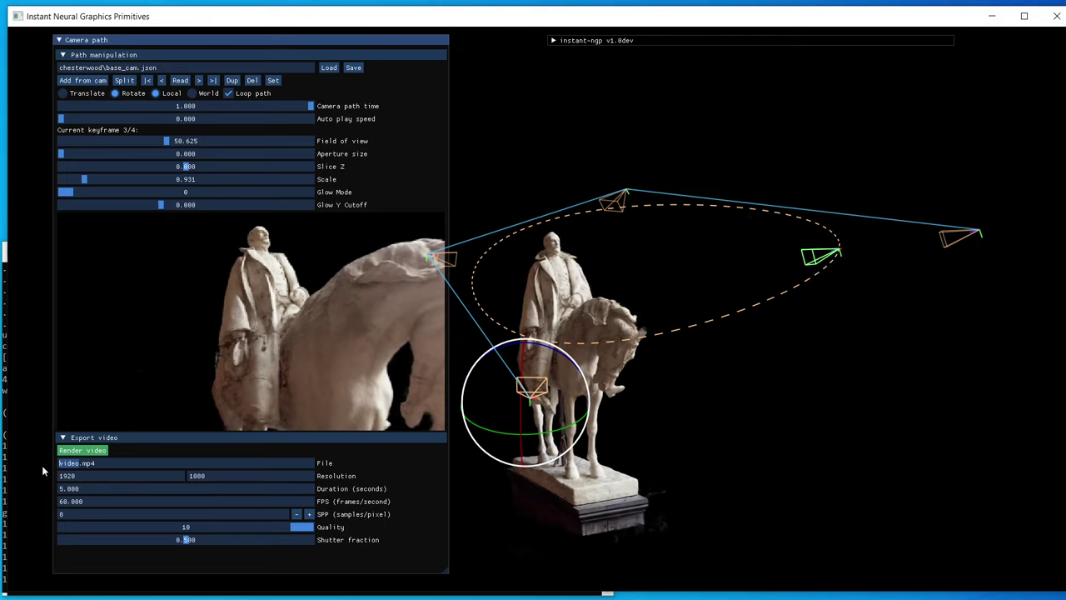
type("devens1")
left_click(85, 491)
left_click(74, 502)
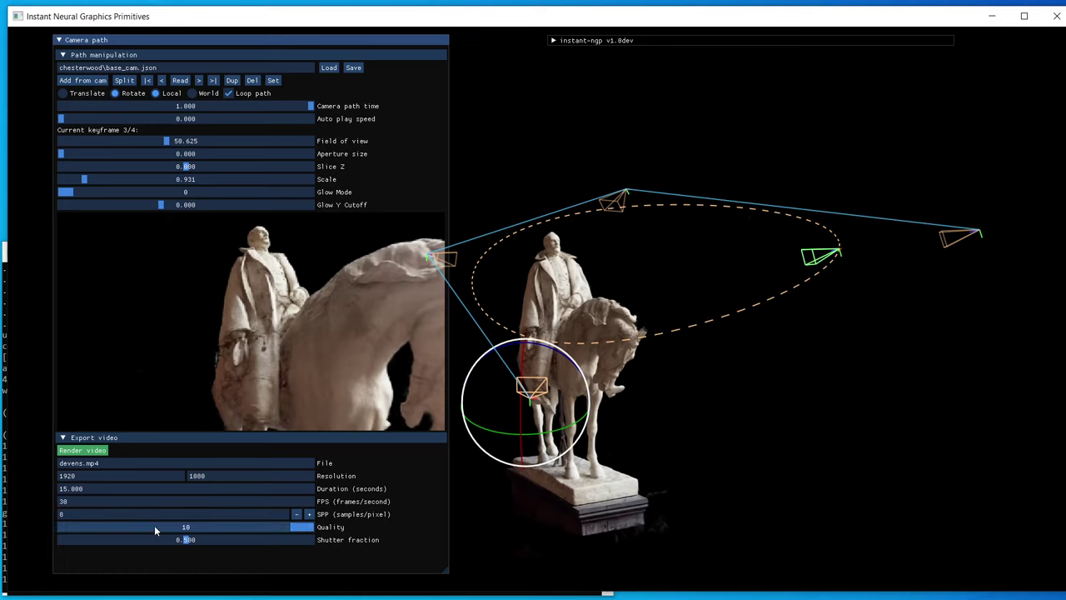
left_click(81, 452)
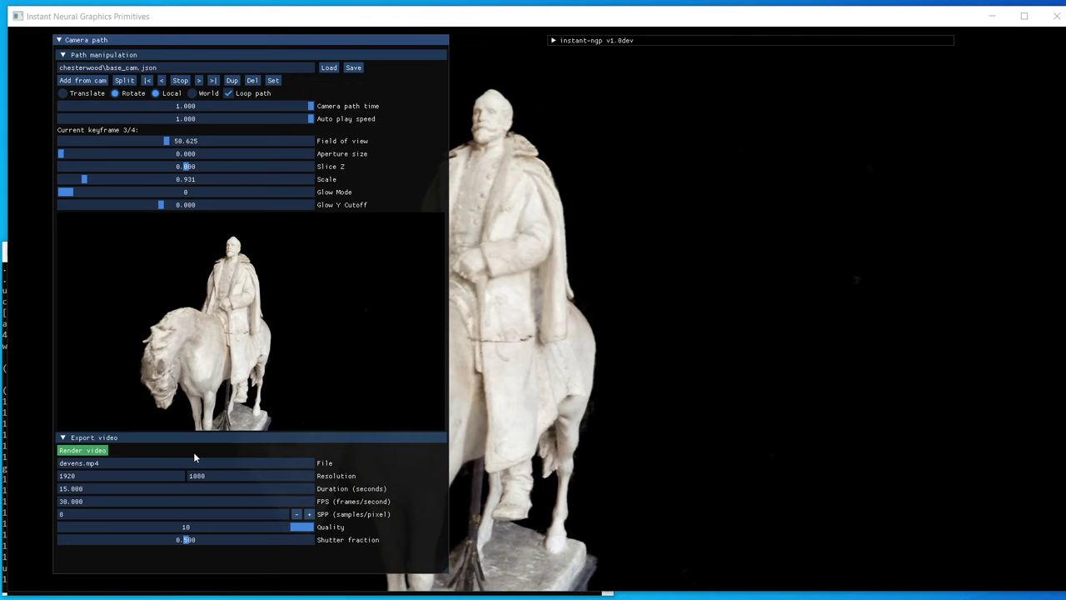
- Switch to File Explorer, go up to the instant-ngp folder, and open the rendered devens.mp4 for playback
key("alt+Tab")
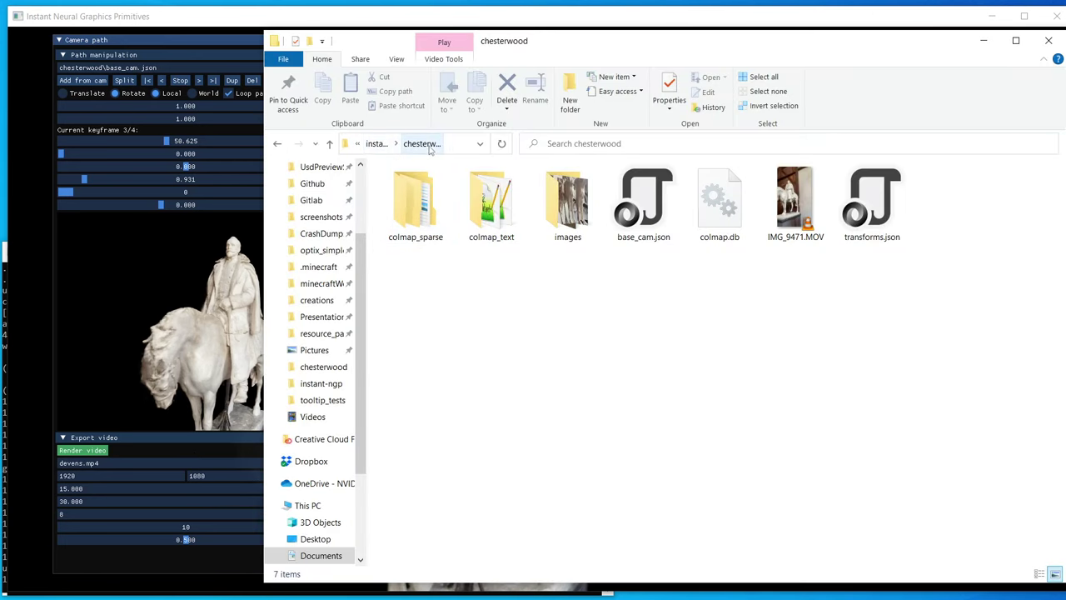
left_click(375, 143)
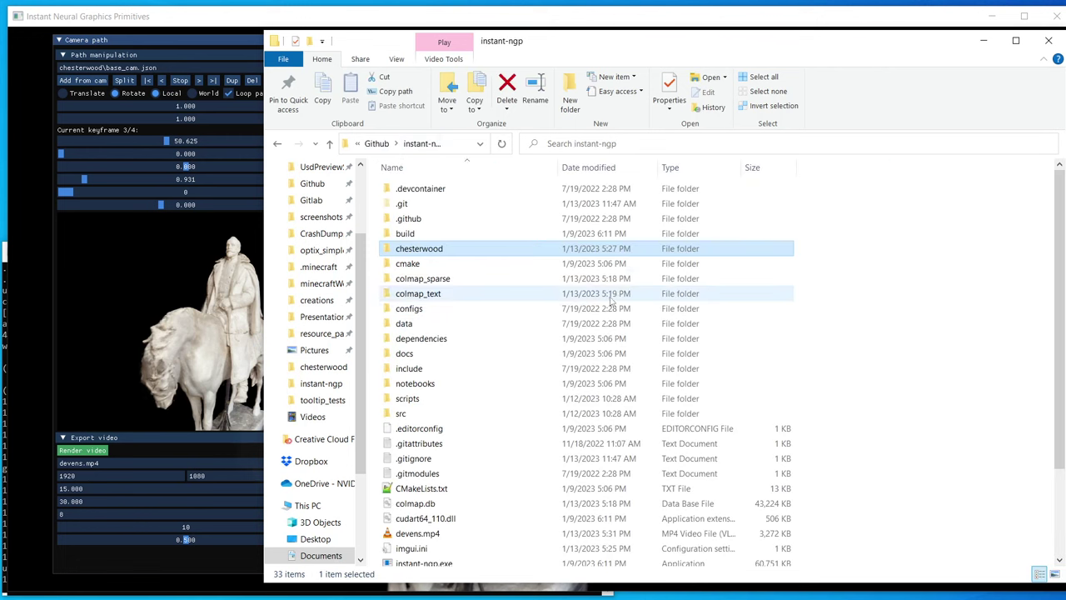
scroll(509, 404, "down", 1)
scroll(508, 405, "down", 1)
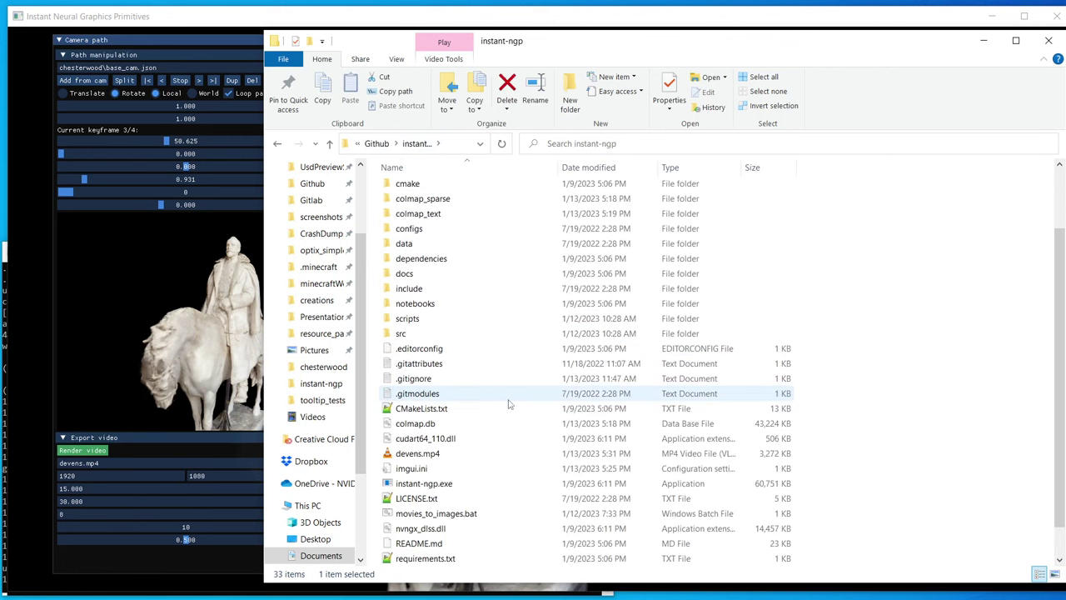
left_click(425, 458)
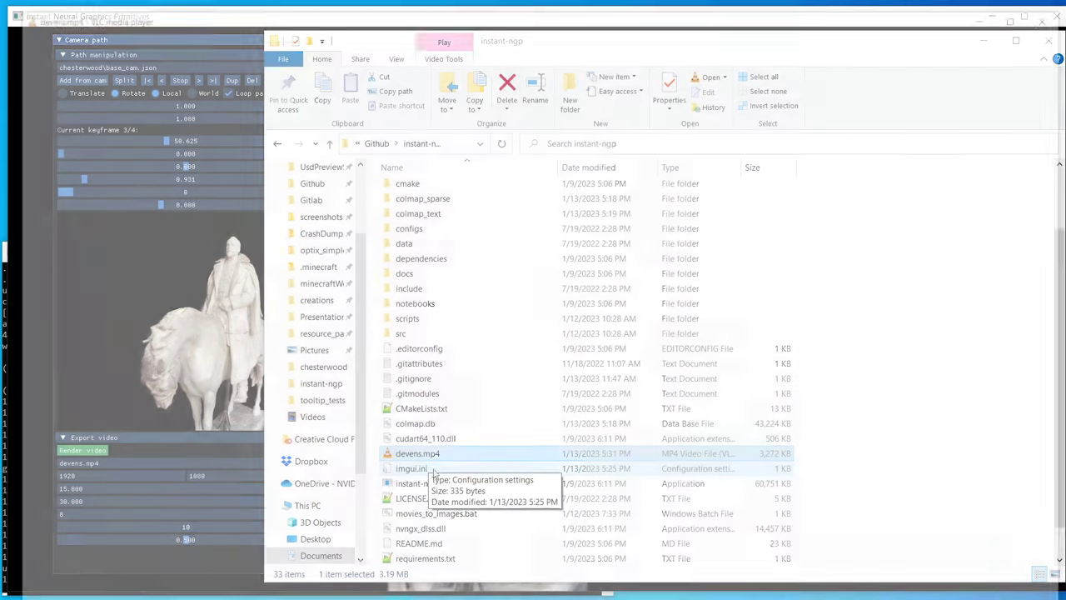